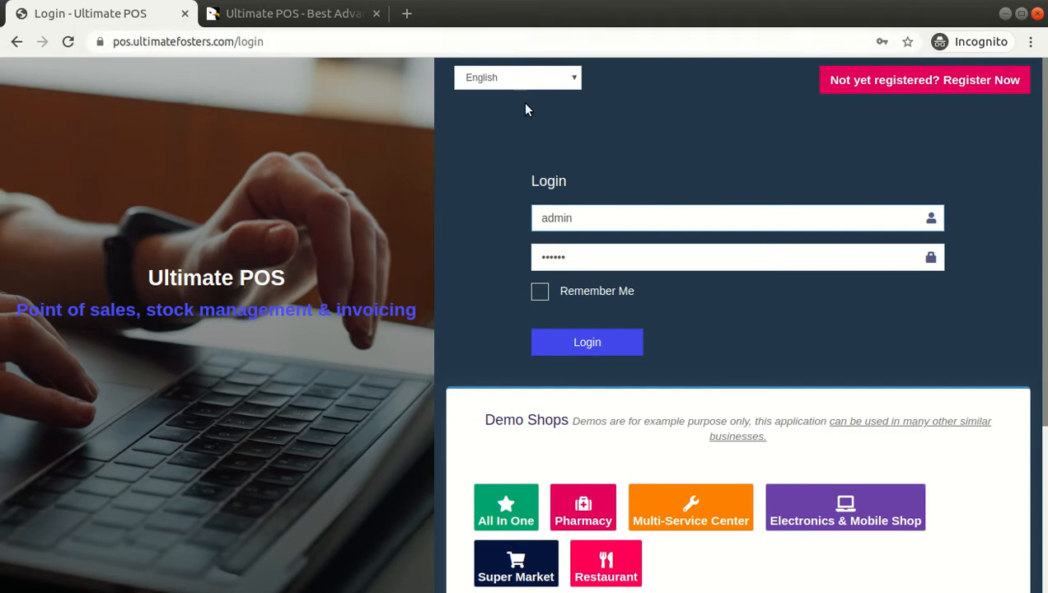
Log in with the demo admin credentials to reach the Awesome Shop dashboard
click(620, 341)
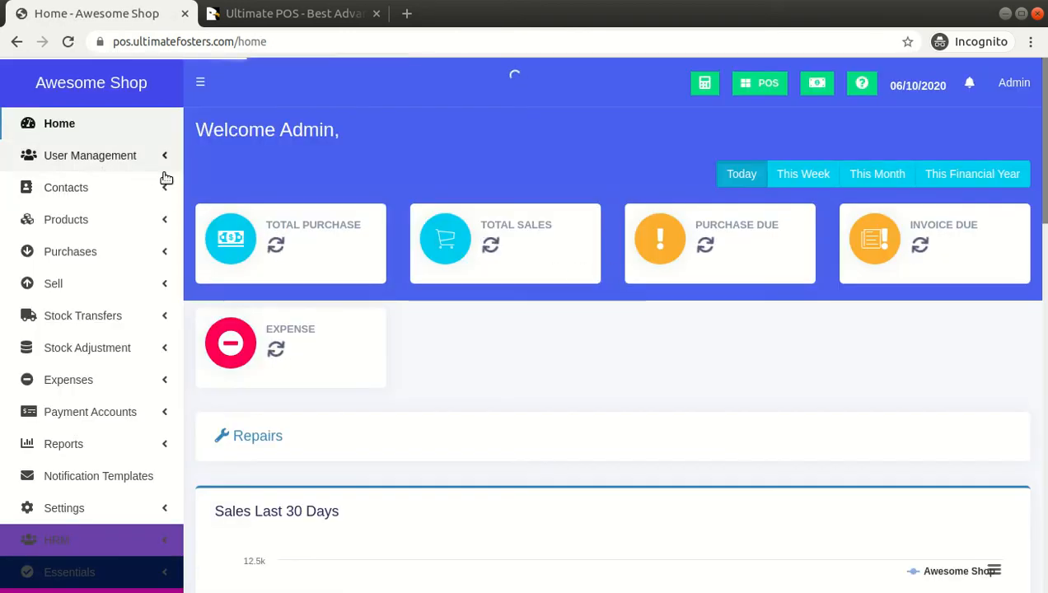
Go to User Management > Roles and start adding a new role
click(123, 163)
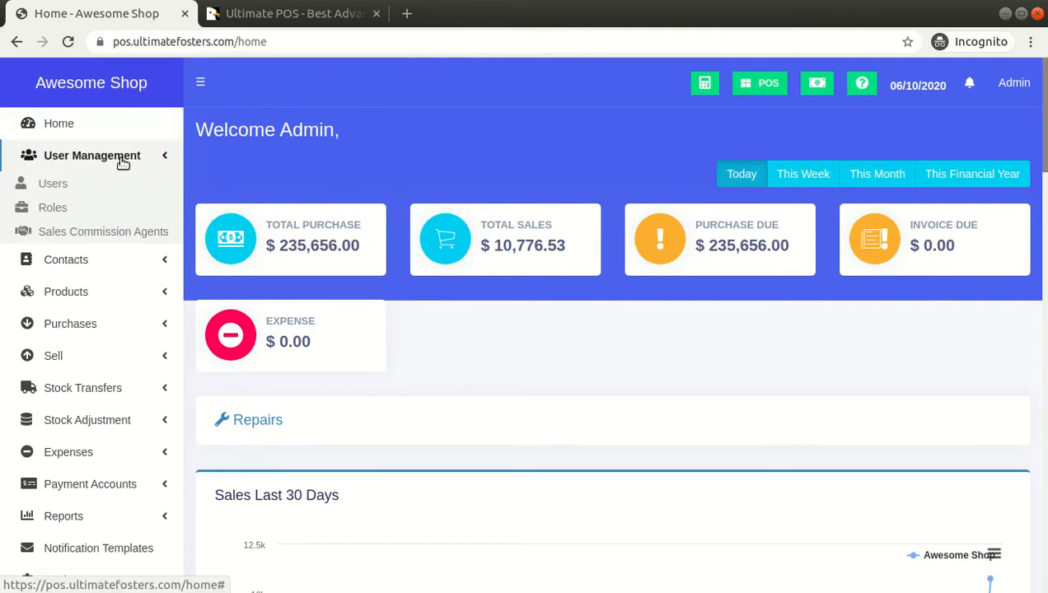
click(59, 210)
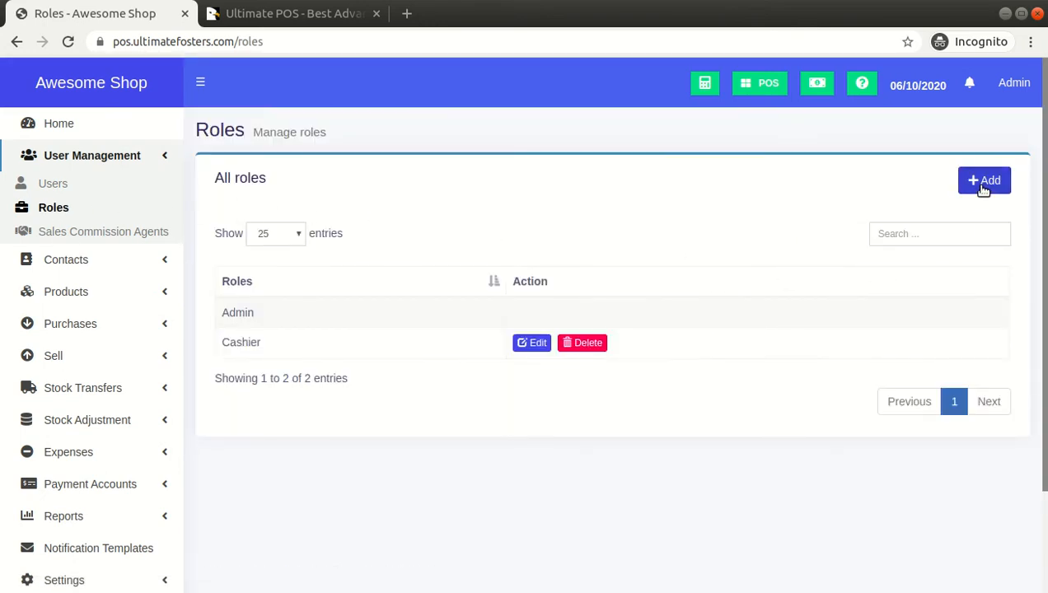
click(985, 181)
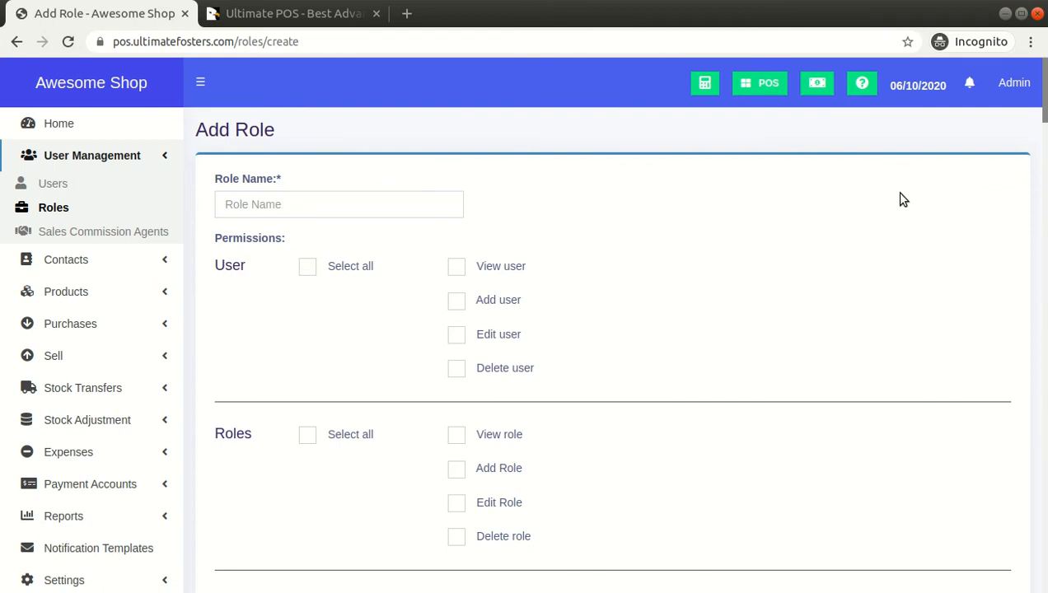
Name the role 'Manager' and grant view, add, edit and delete user permissions
click(421, 209)
text(Mang)
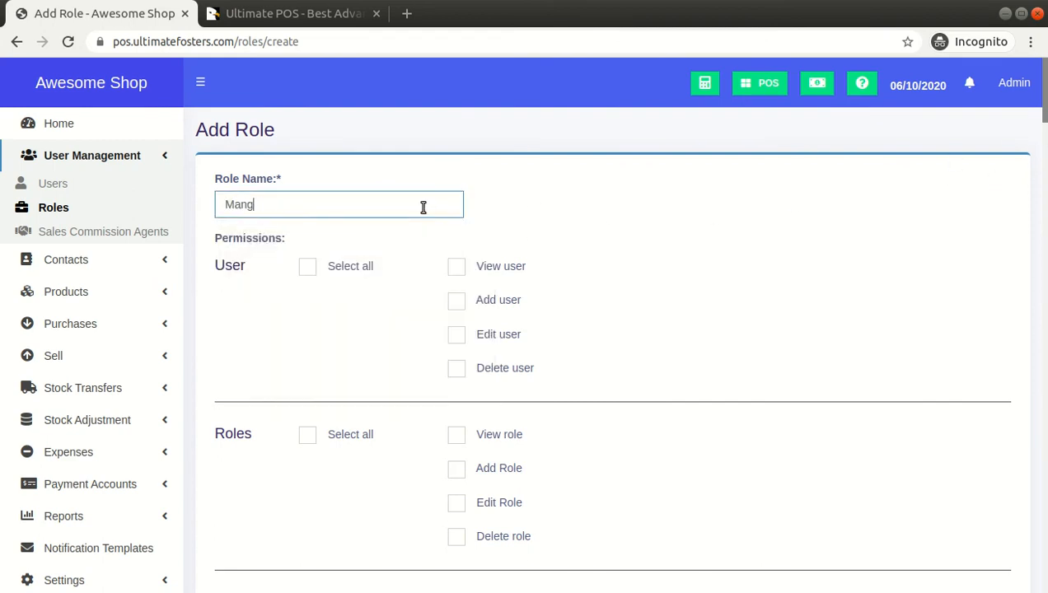
key(BackSpace)
key(BackSpace)
key(BackSpace)
text(nag)
click(344, 273)
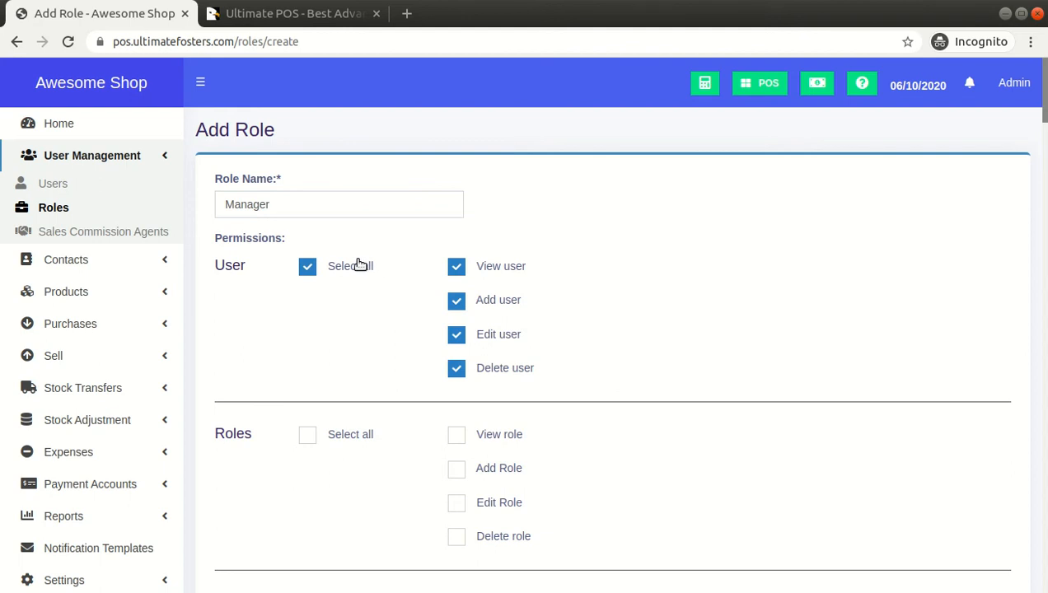
click(457, 369)
click(457, 336)
click(457, 370)
Tick Select all for the Roles and Supplier permission groups, then scroll through the remaining groups
scroll(585, 310, down, 1)
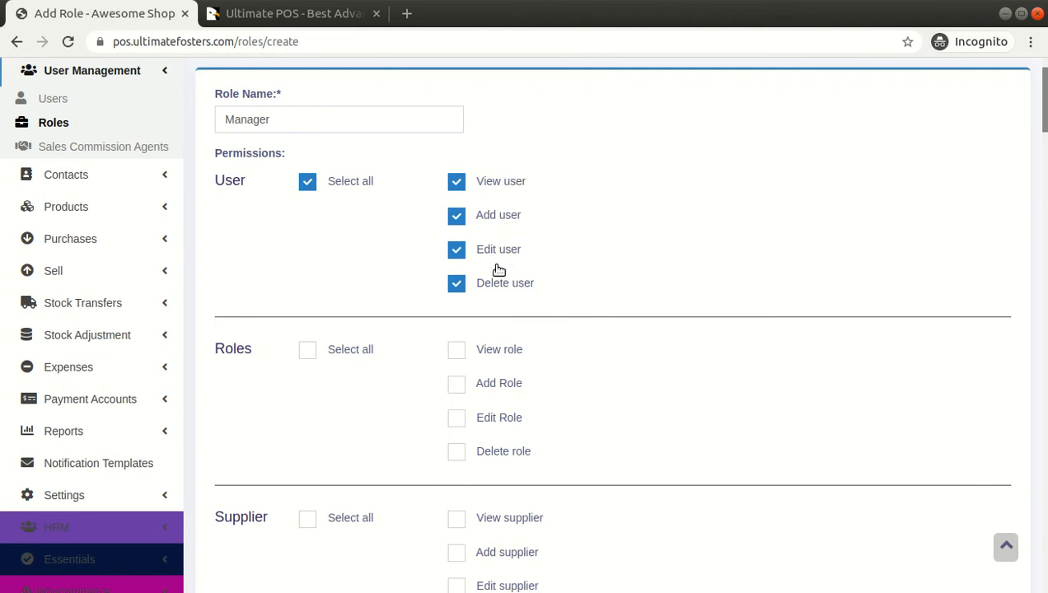
click(368, 354)
scroll(371, 356, down, 3)
click(352, 305)
scroll(351, 299, down, 2)
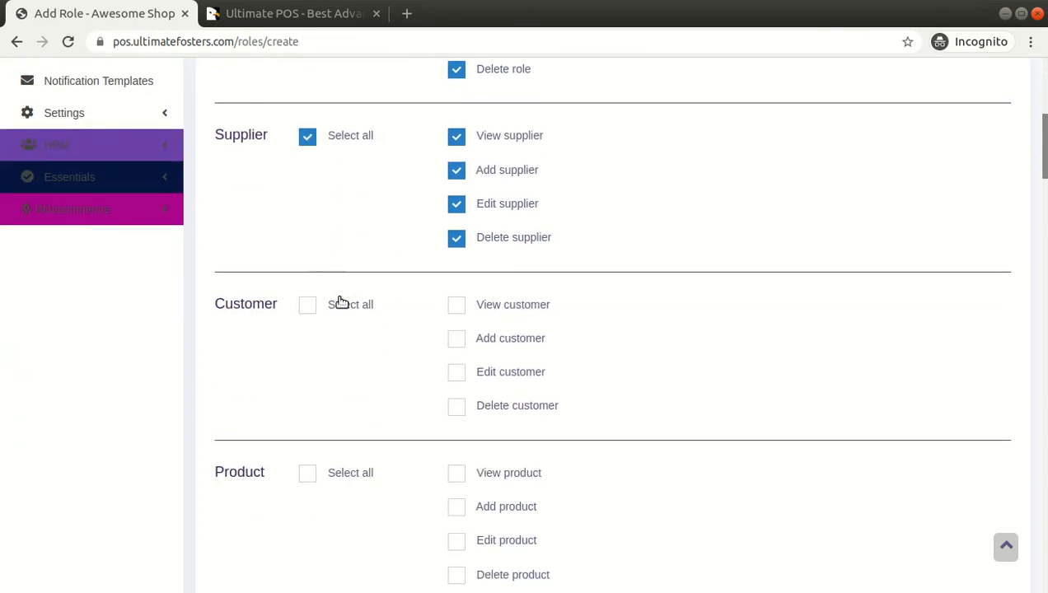
scroll(354, 372, down, 2)
scroll(374, 326, down, 3)
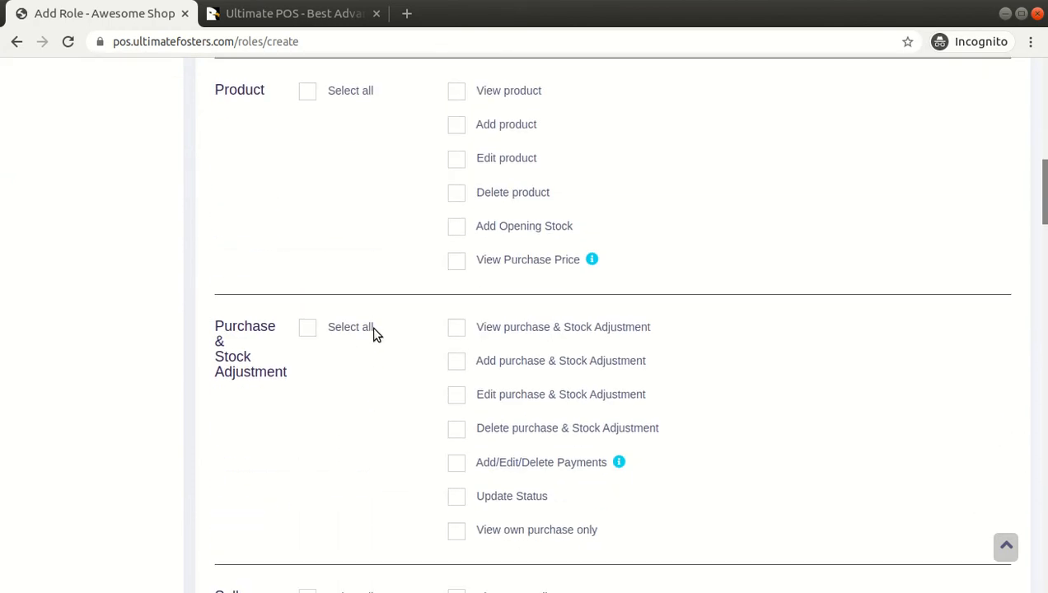
scroll(354, 341, down, 3)
scroll(364, 325, down, 3)
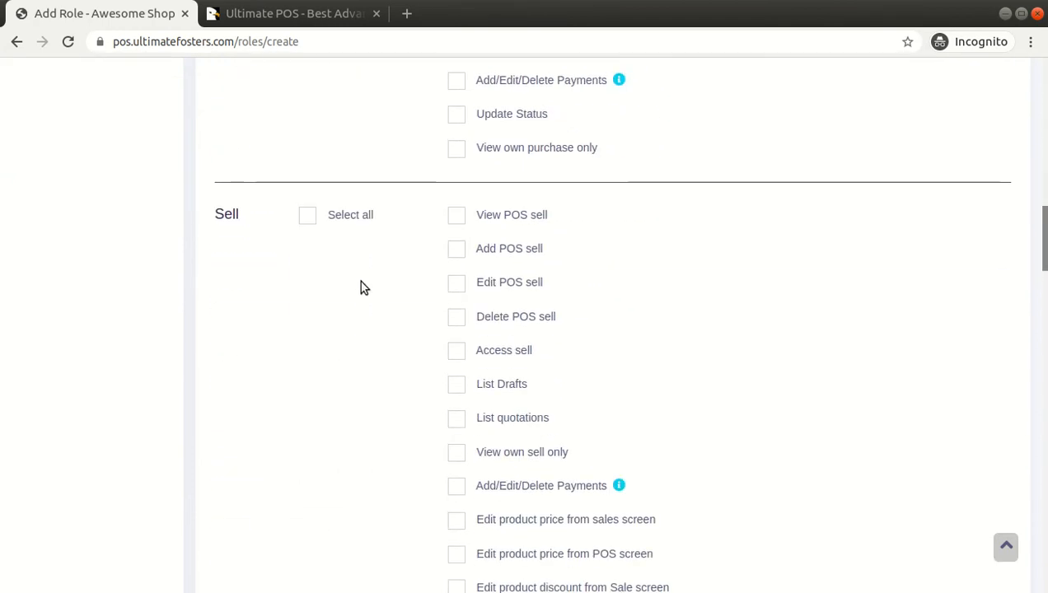
scroll(360, 272, down, 5)
scroll(356, 370, down, 3)
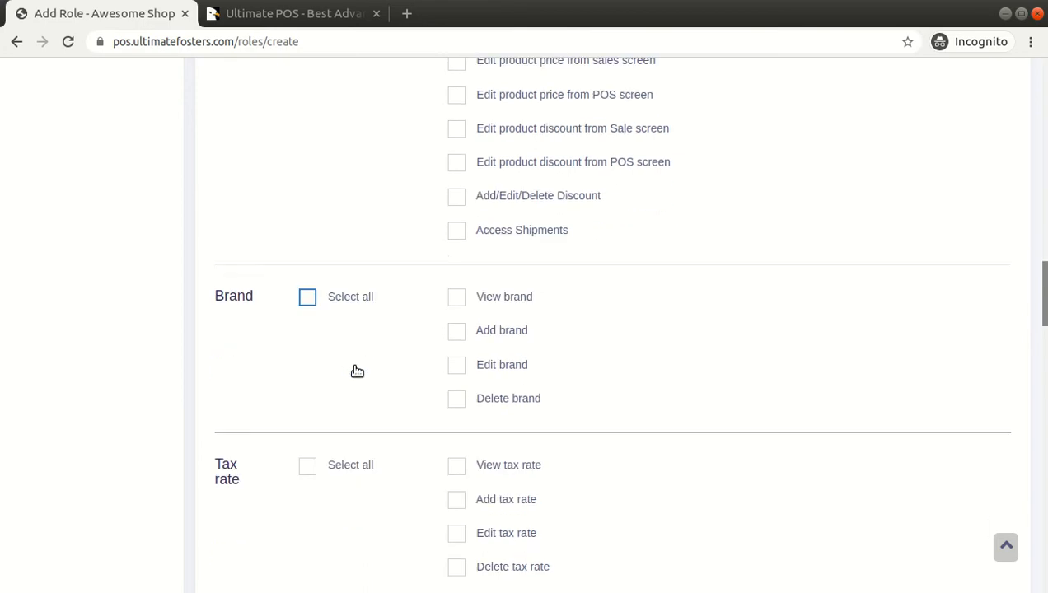
scroll(362, 330, down, 3)
scroll(379, 327, down, 4)
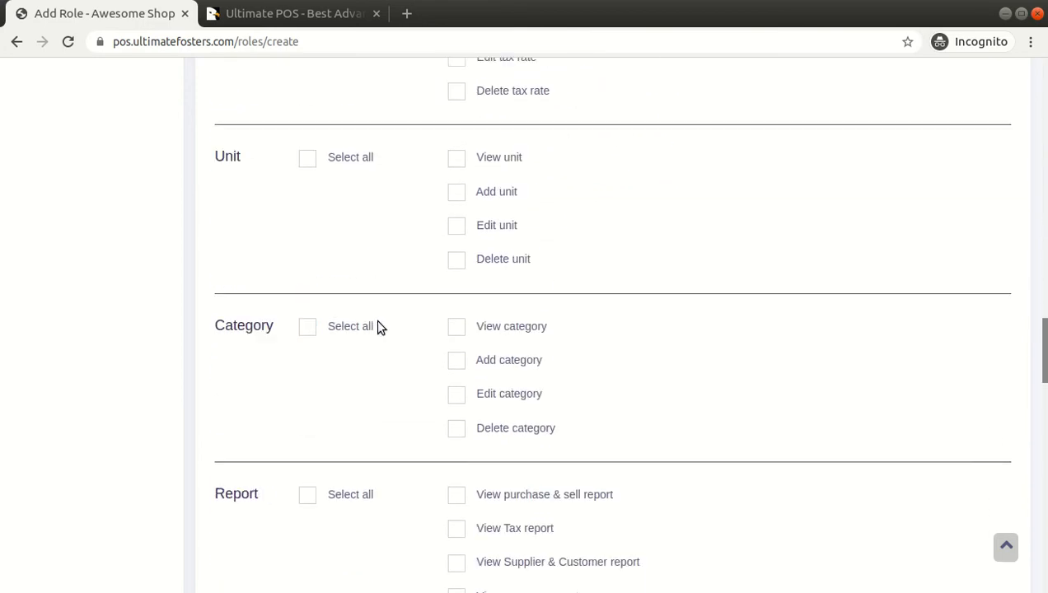
scroll(367, 346, down, 3)
scroll(405, 288, down, 3)
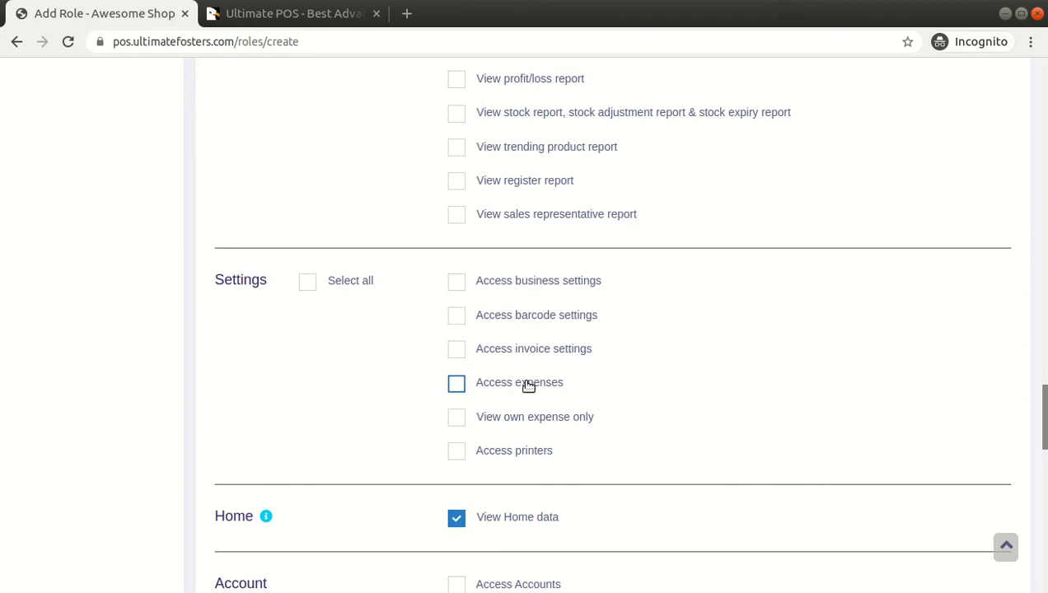
scroll(622, 373, down, 3)
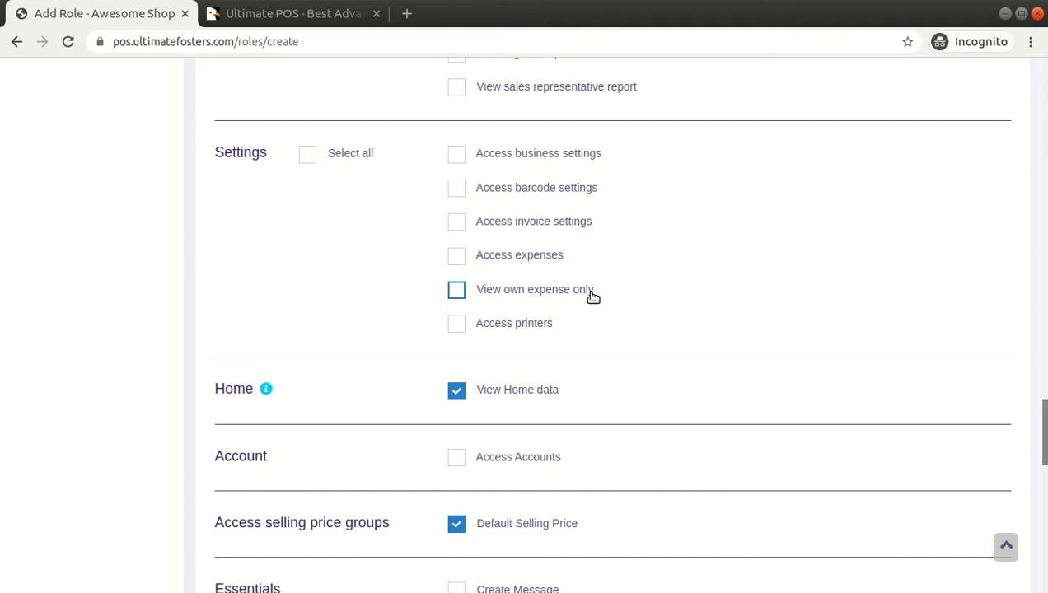
scroll(487, 336, down, 3)
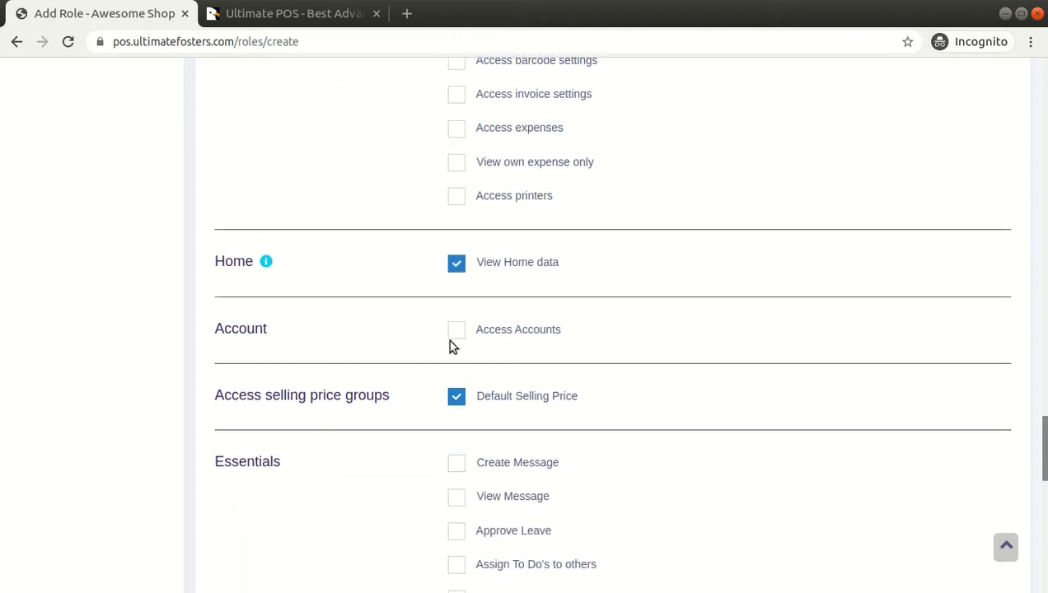
Keep View Home data ticked and allow the Manager role to access accounts
click(482, 262)
click(488, 266)
click(512, 330)
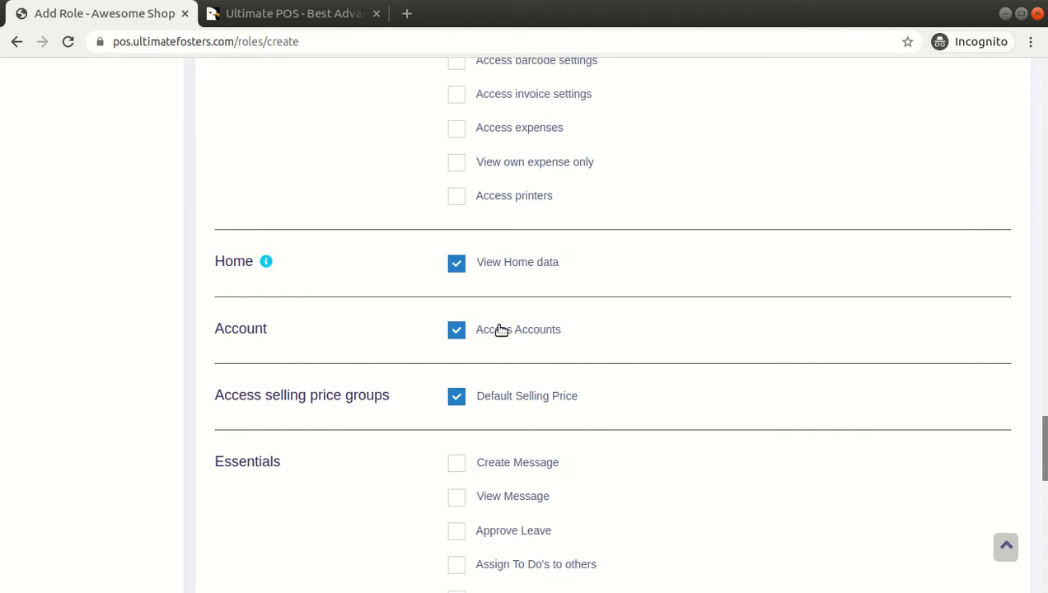
scroll(497, 330, down, 3)
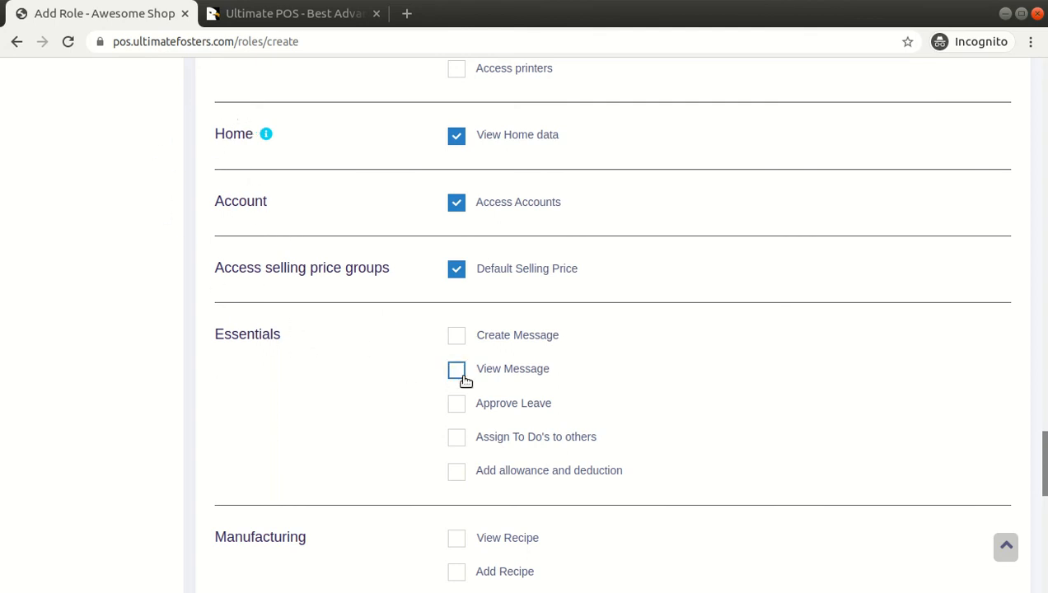
Point out the Create Message, Approve Leave, To Do, allowance and Manufacturing permissions, scrolling to the bottom
drag(215, 334, 292, 341)
scroll(297, 343, down, 2)
drag(559, 256, 486, 258)
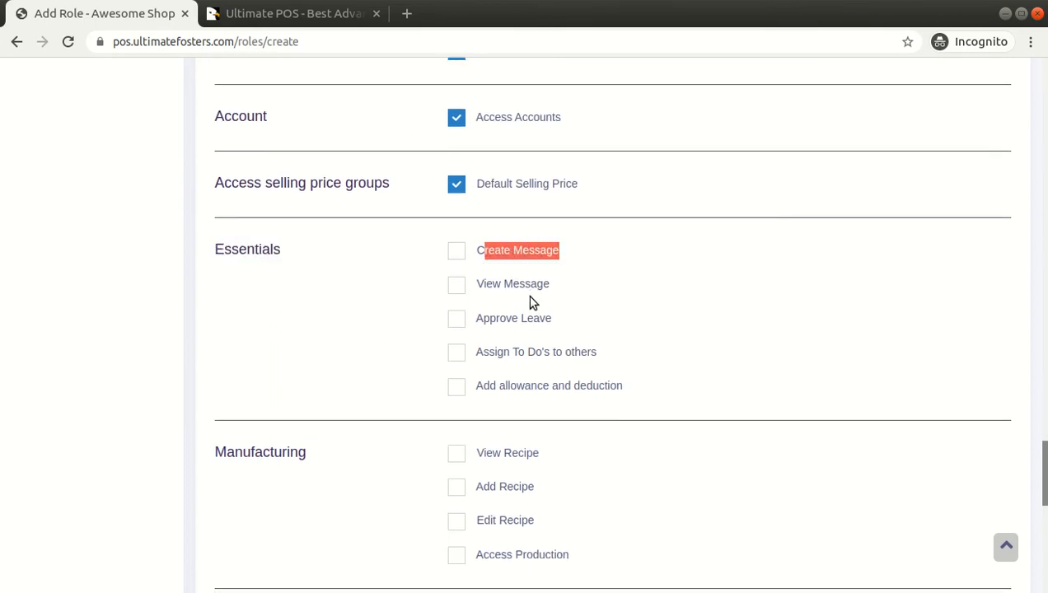
drag(553, 322, 484, 323)
drag(598, 353, 504, 363)
drag(628, 387, 484, 387)
scroll(622, 342, down, 3)
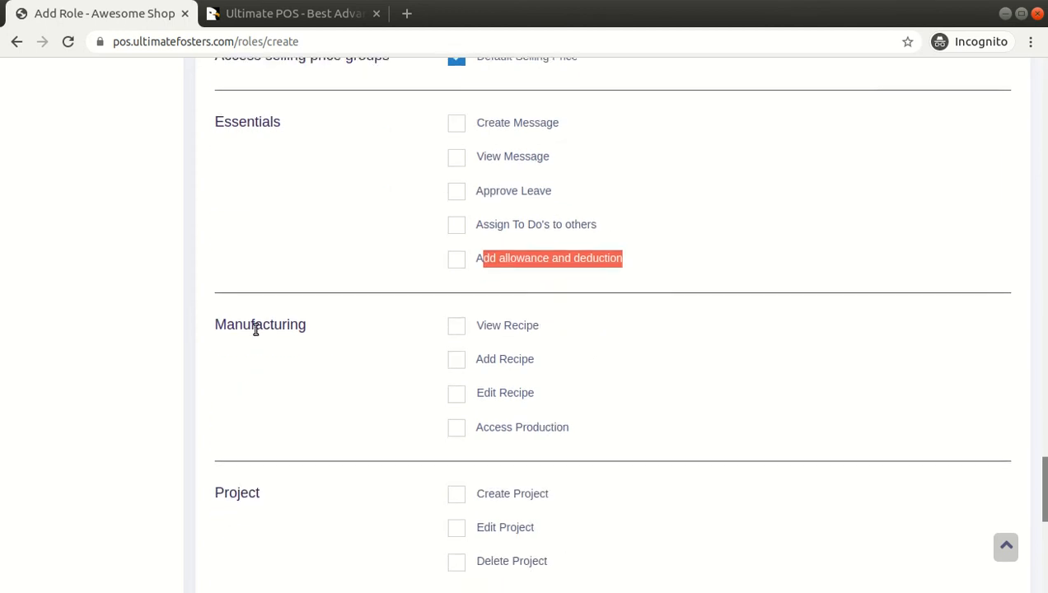
drag(217, 327, 309, 334)
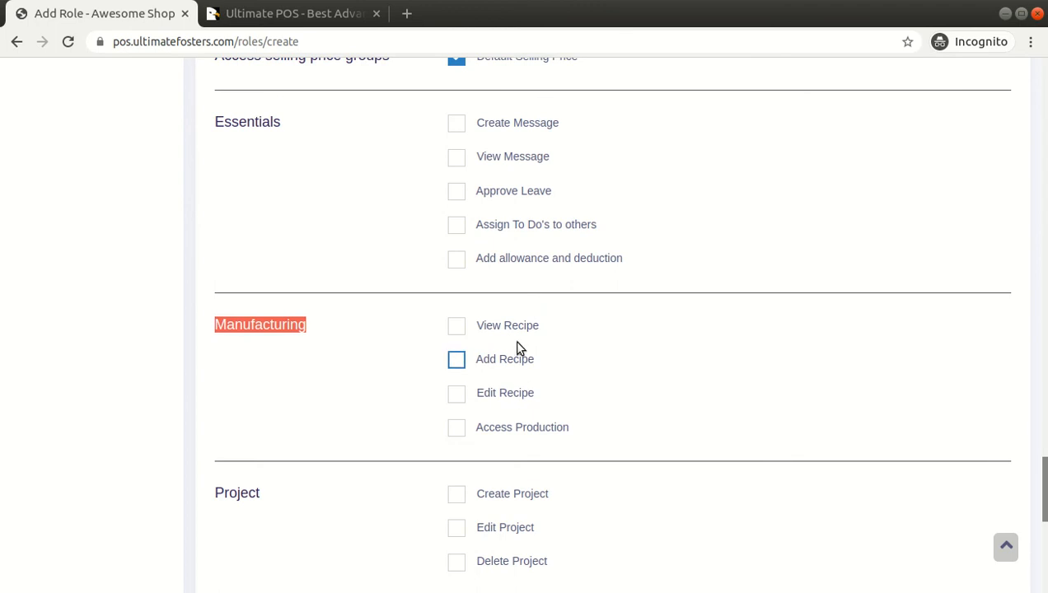
scroll(536, 358, down, 5)
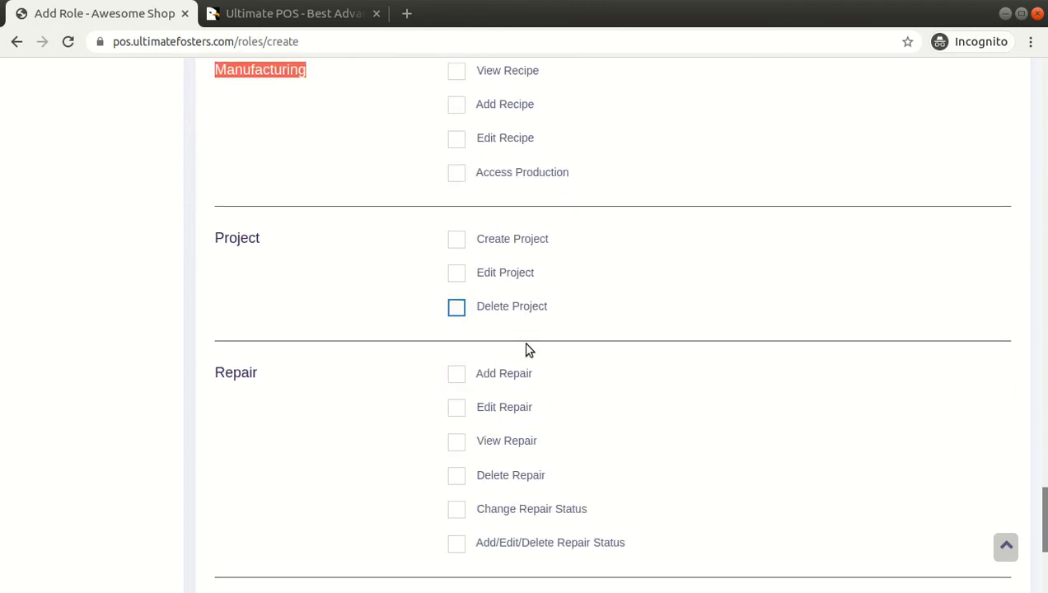
scroll(526, 362, down, 1)
scroll(526, 362, down, 3)
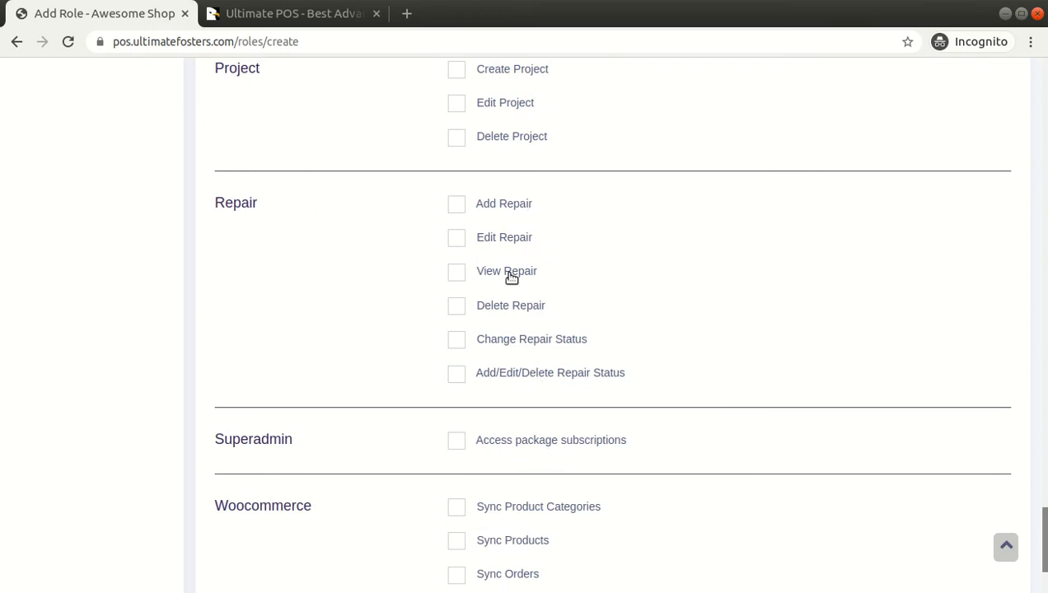
scroll(358, 262, down, 4)
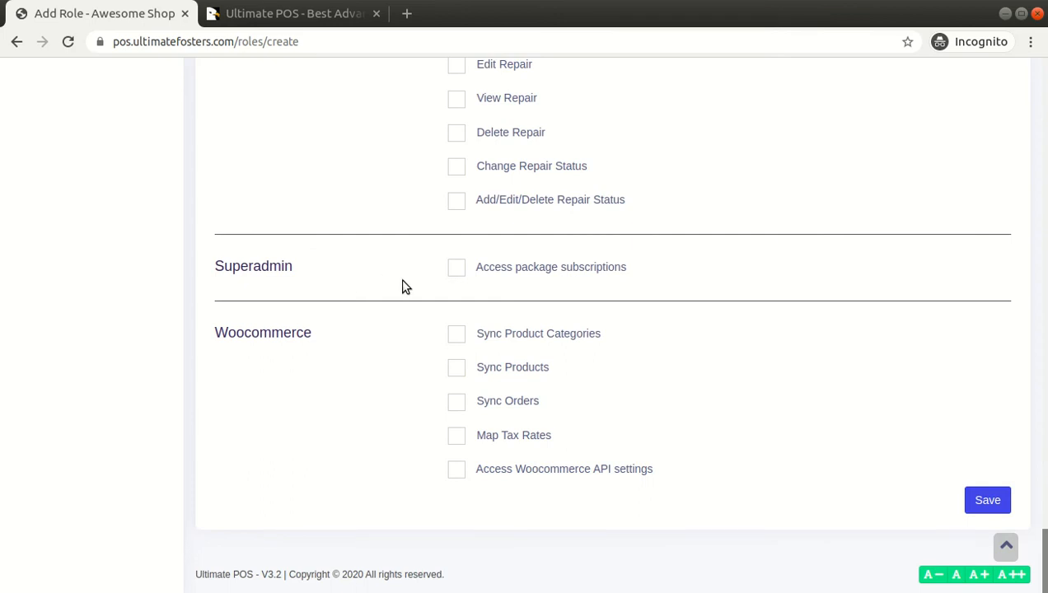
scroll(290, 327, up, 4)
scroll(290, 327, down, 4)
Check the Manager role name at the top, then save the role from the bottom of the form
drag(1045, 545, 1046, 85)
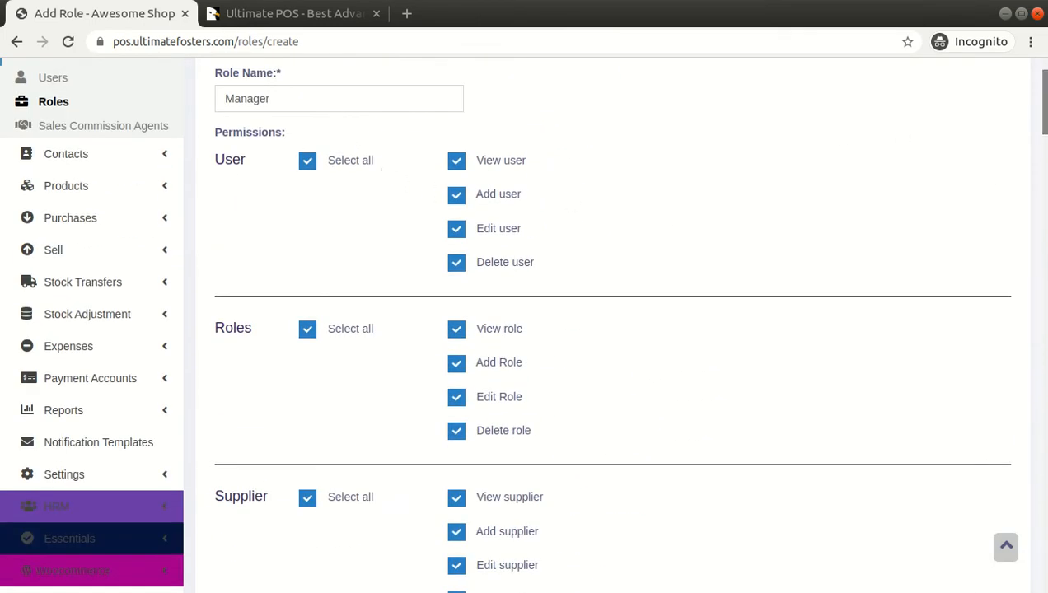
scroll(1012, 166, down, 5)
scroll(582, 173, up, 6)
double_click(374, 196)
click(583, 225)
drag(1045, 101, 1045, 575)
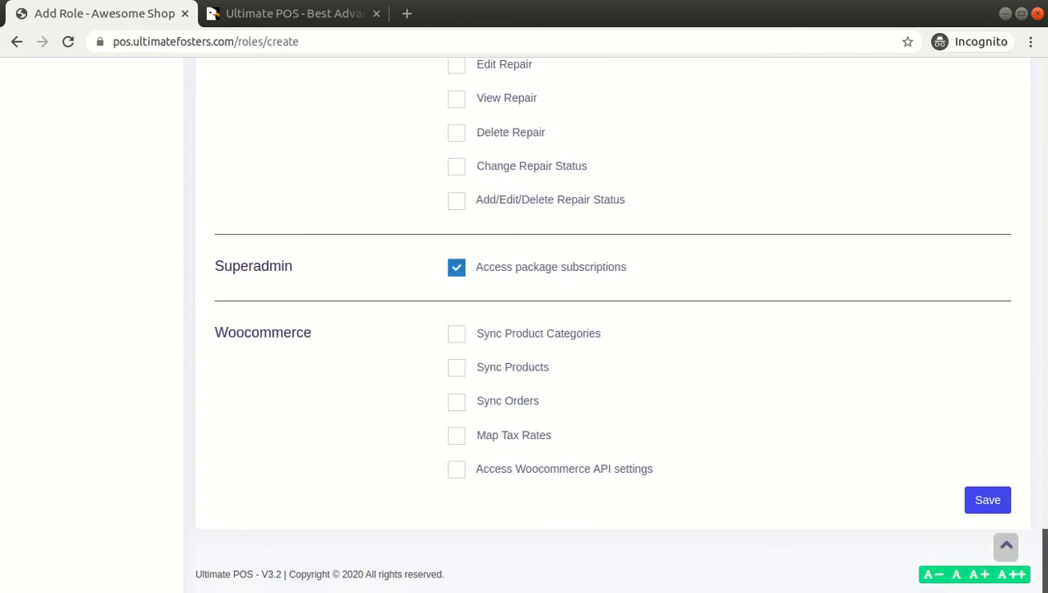
click(987, 503)
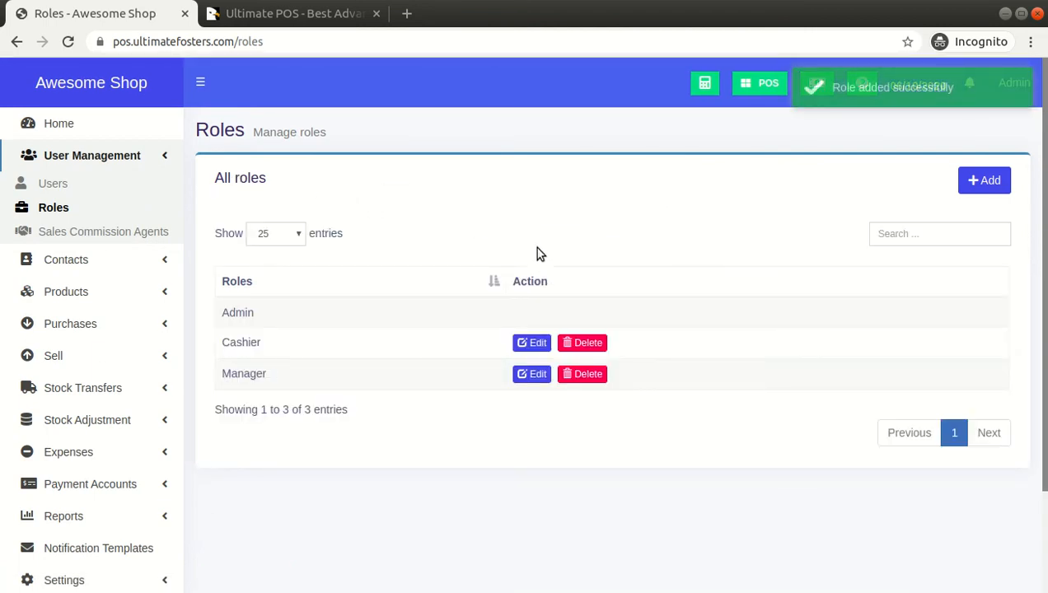
Start a new user with prefix 'mr.' and enter the user's first and last name
click(53, 186)
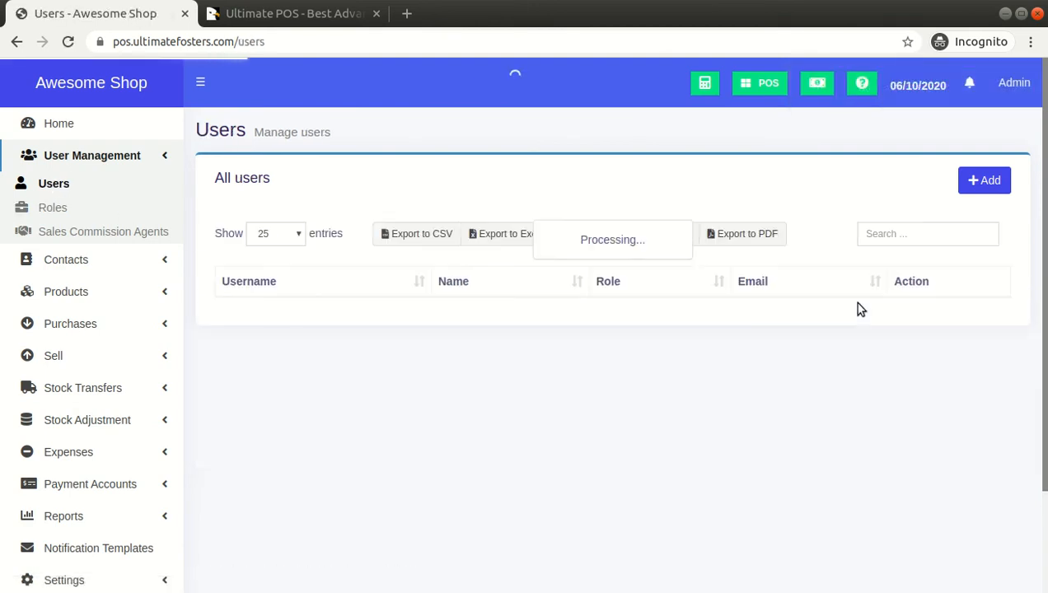
click(988, 181)
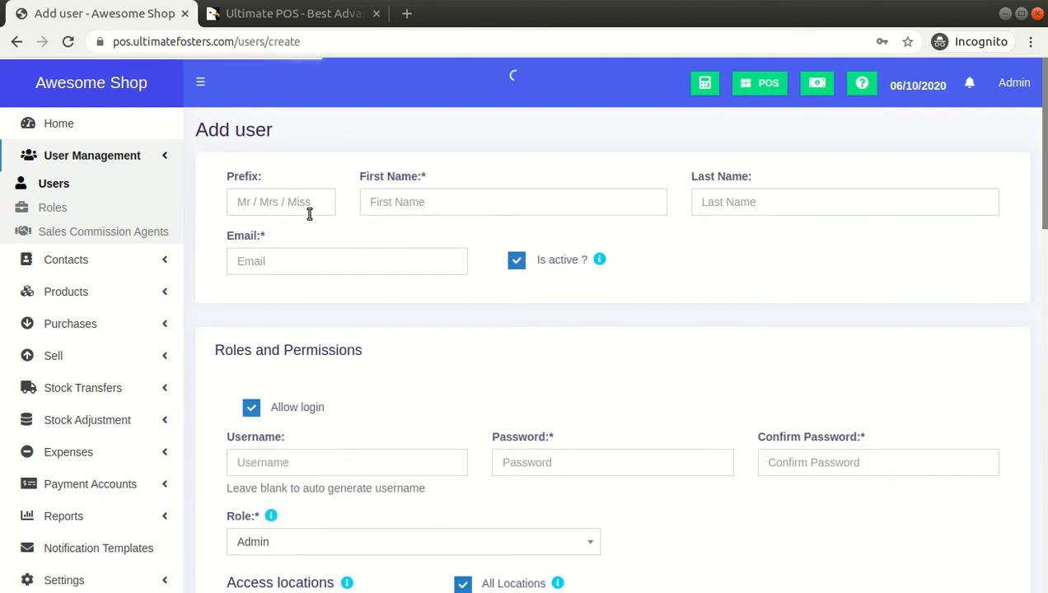
click(239, 199)
text(mr)
key(Tab)
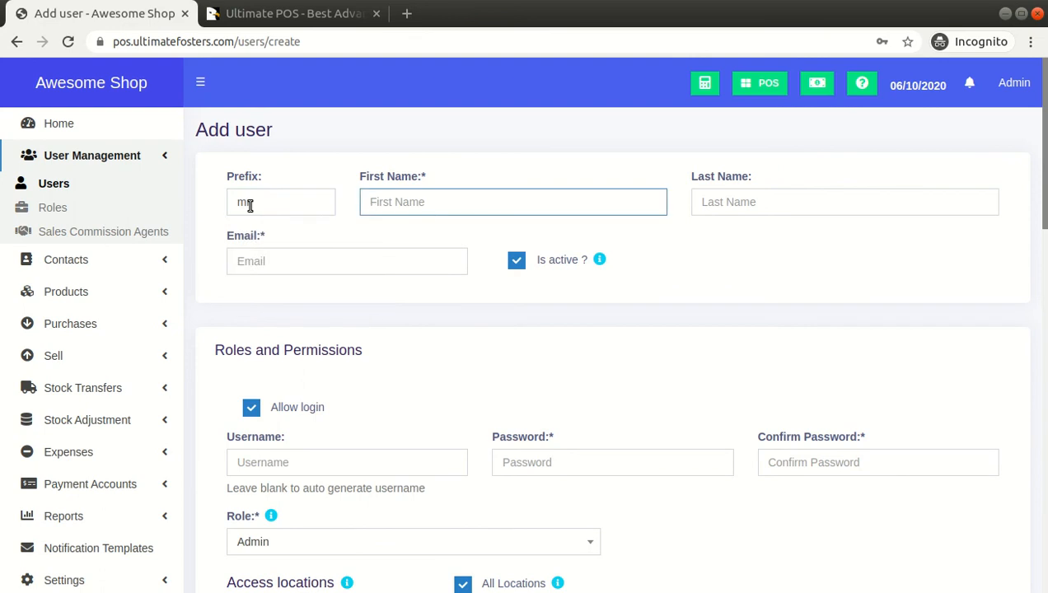
text(Demo)
key(Tab)
text(Vid)
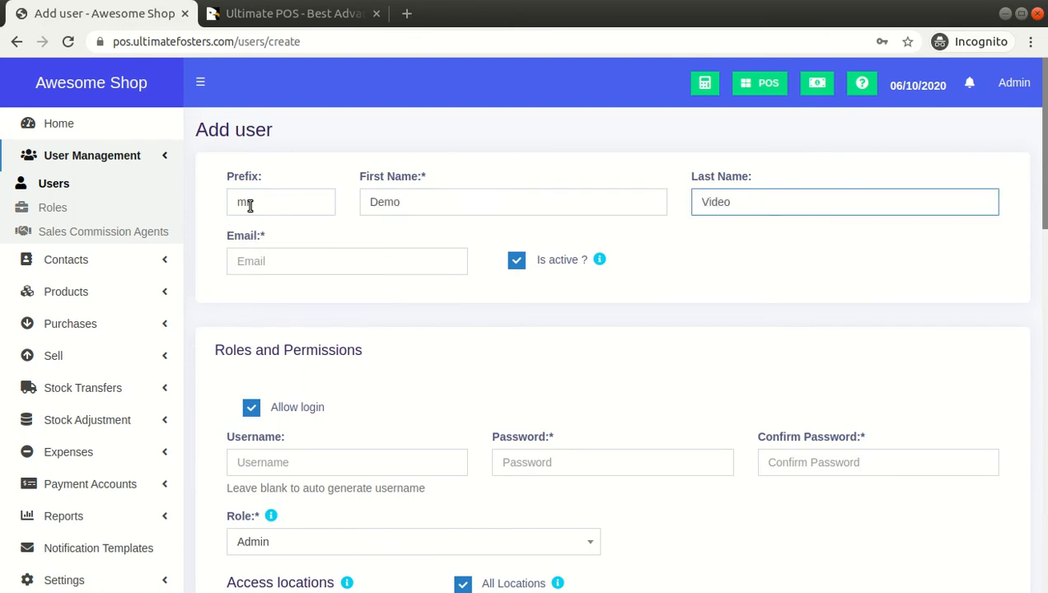
Fill in the user's e-mail address from the saved autofill suggestion
click(262, 262)
text(test)
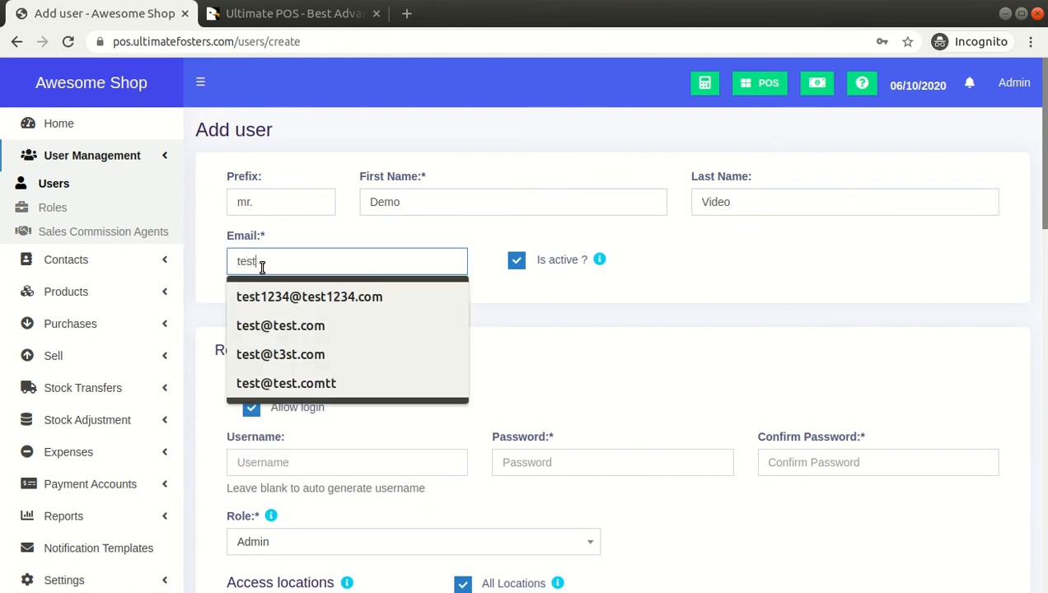
click(292, 297)
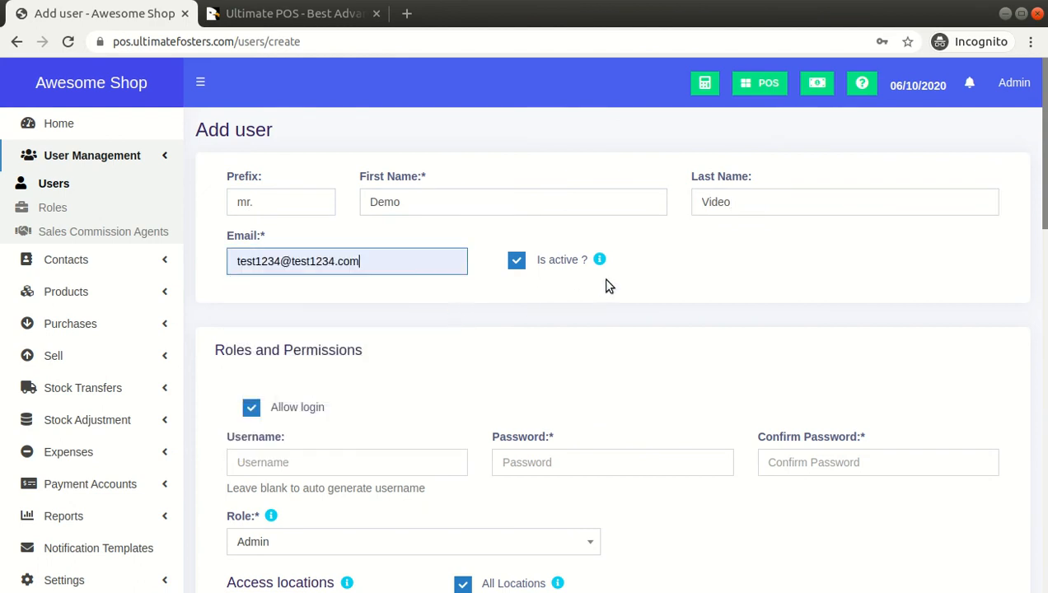
click(555, 268)
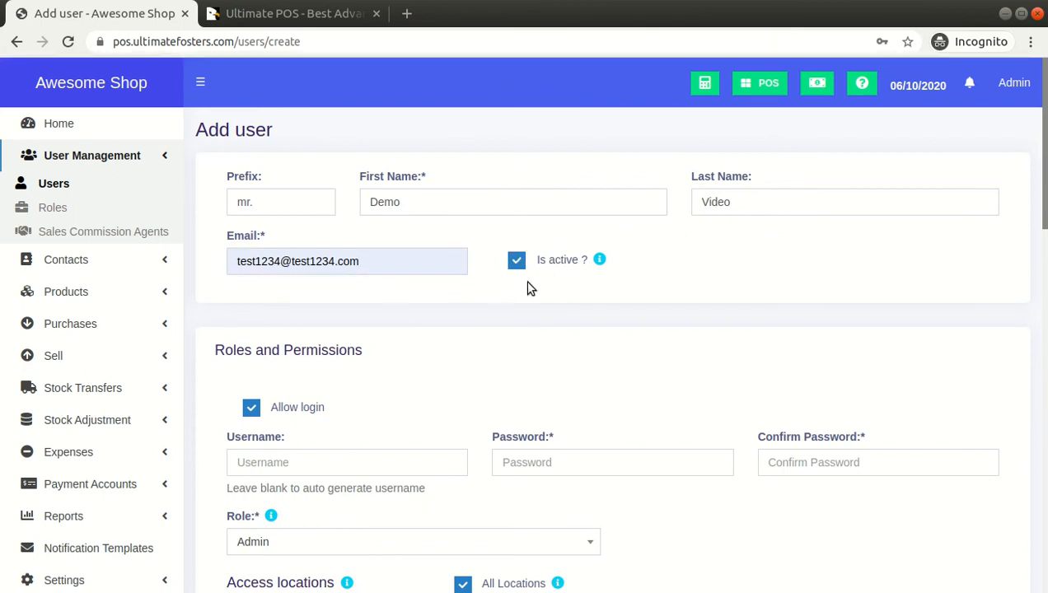
Keep Allow login ticked and enter a username, a password and matching confirmation
scroll(576, 305, down, 2)
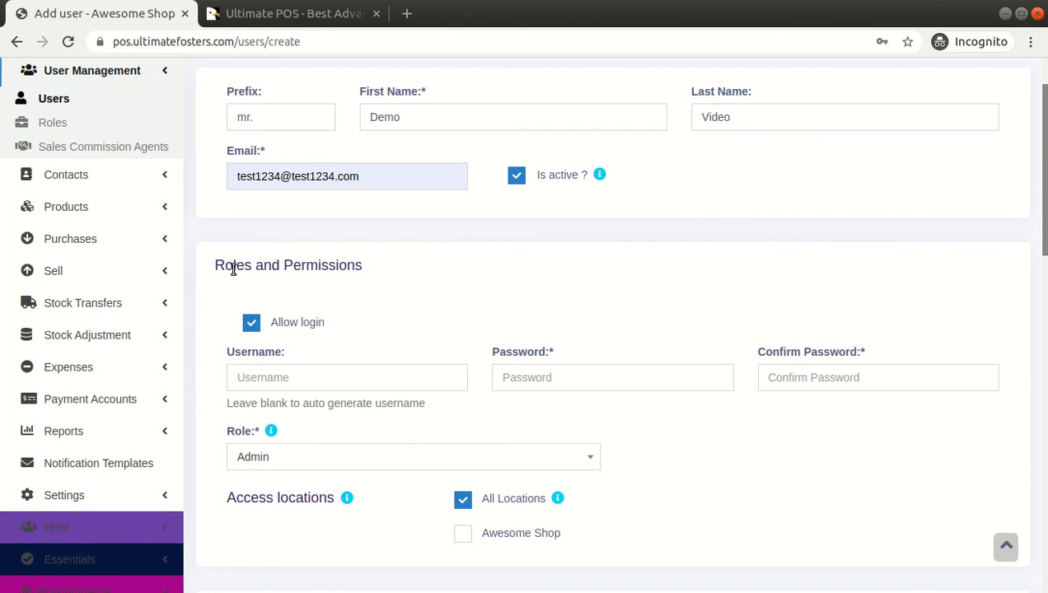
scroll(371, 268, down, 2)
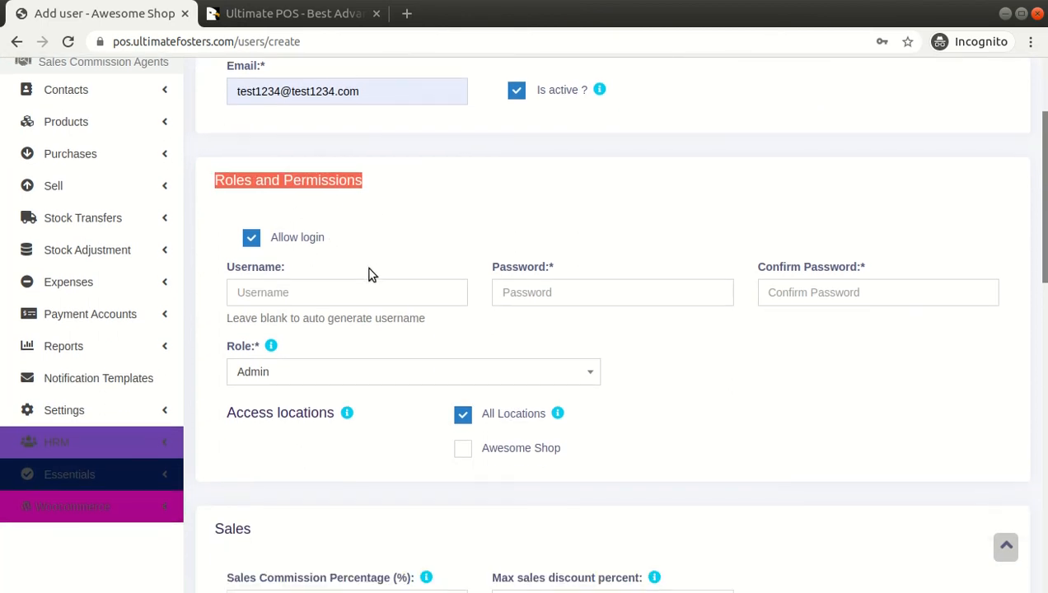
click(298, 238)
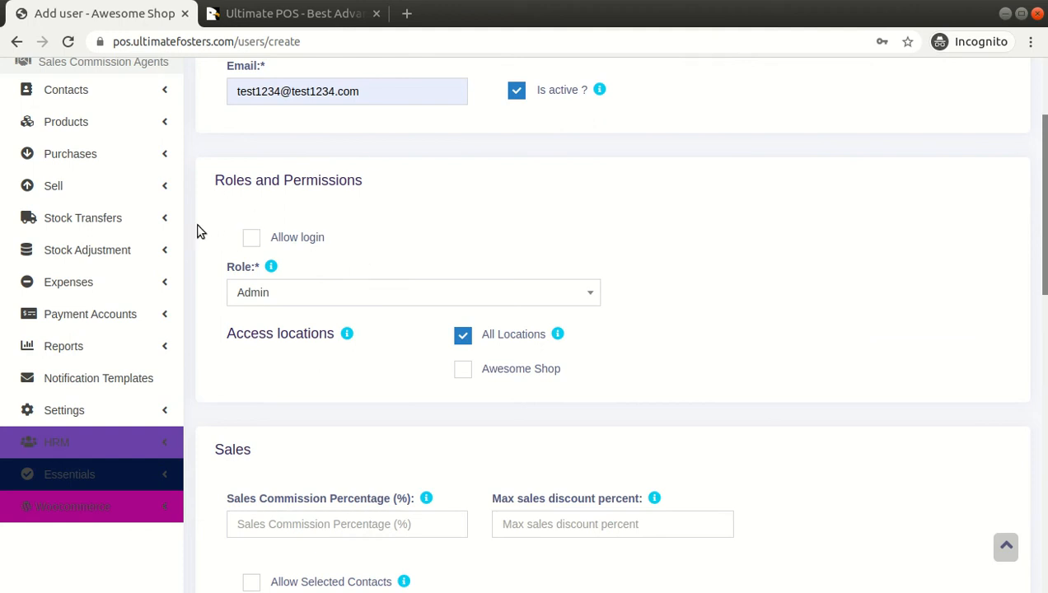
click(281, 245)
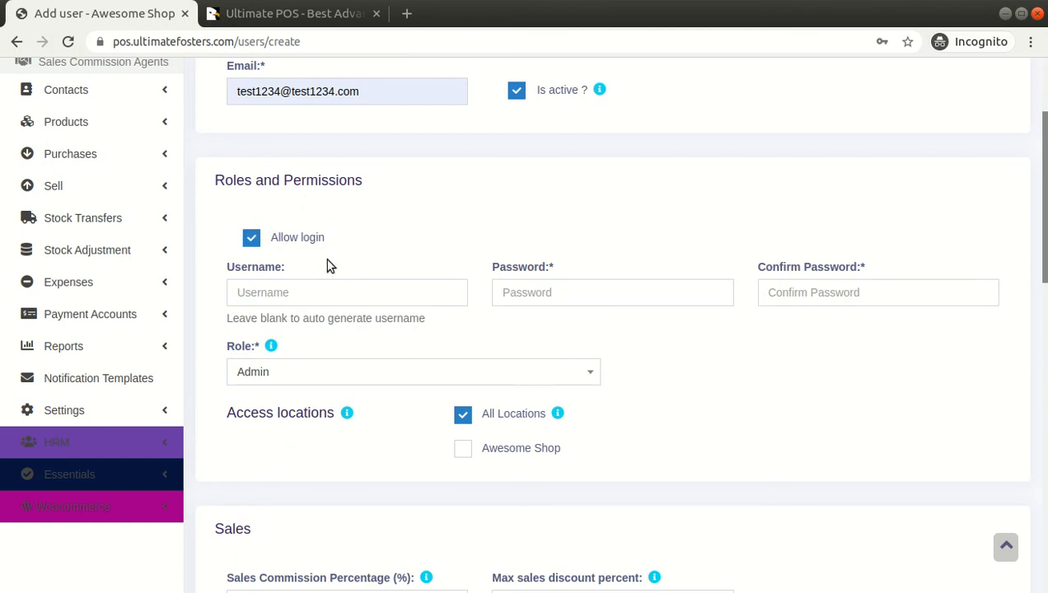
click(290, 286)
text(sdsdsdsd)
key(Tab)
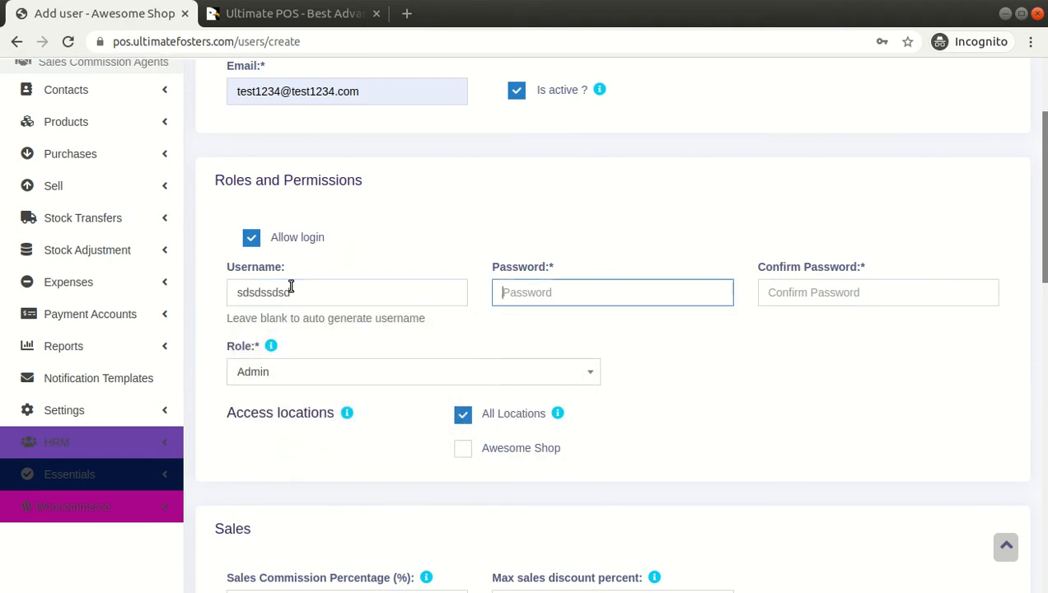
text(s)
key(Tab)
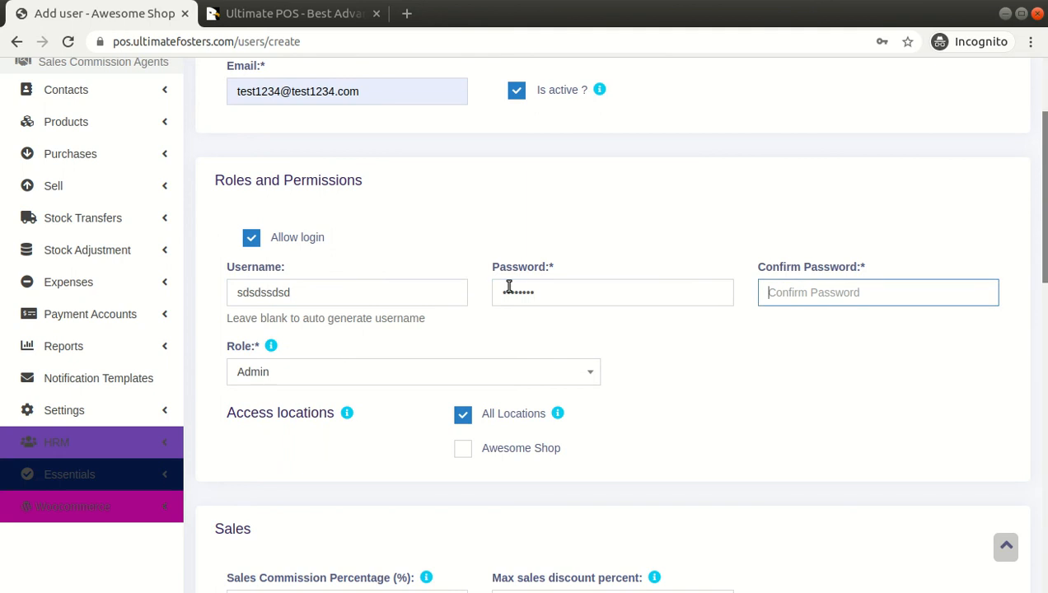
text(s)
Assign the Manager role and restrict access locations to Awesome Shop only
scroll(583, 341, down, 2)
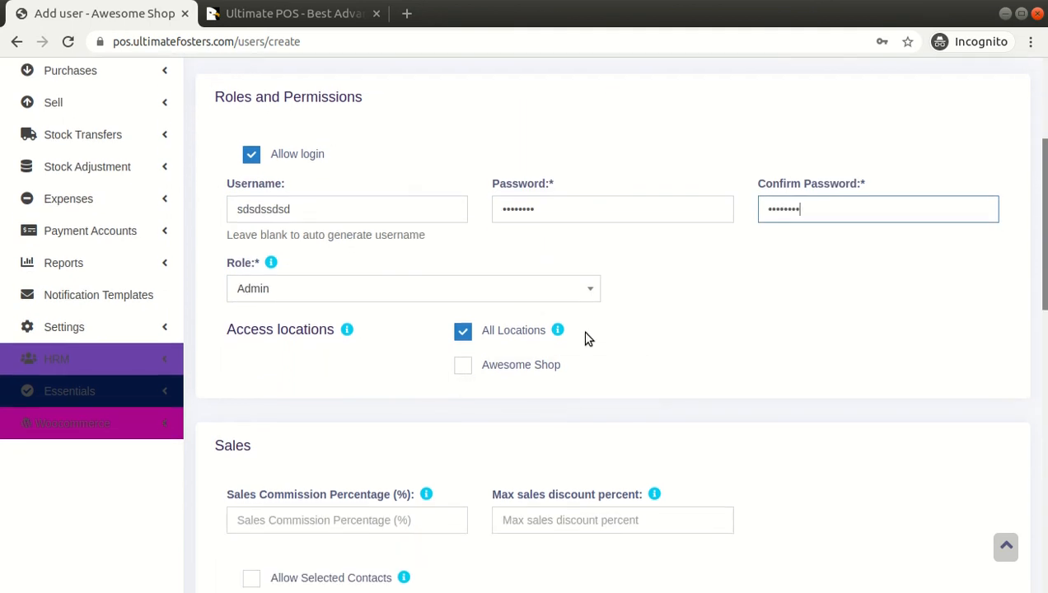
click(513, 299)
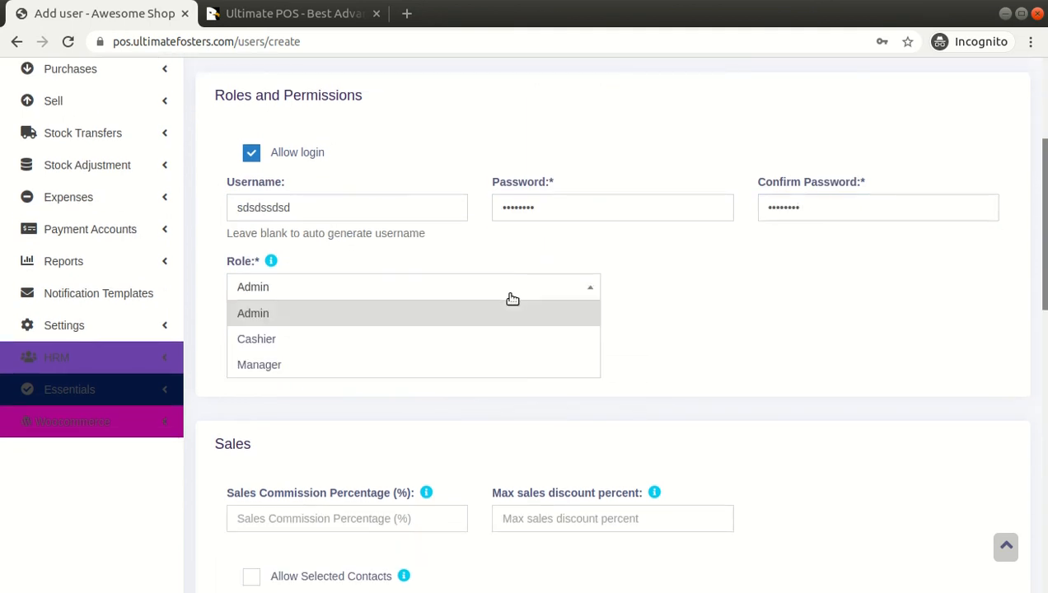
click(450, 371)
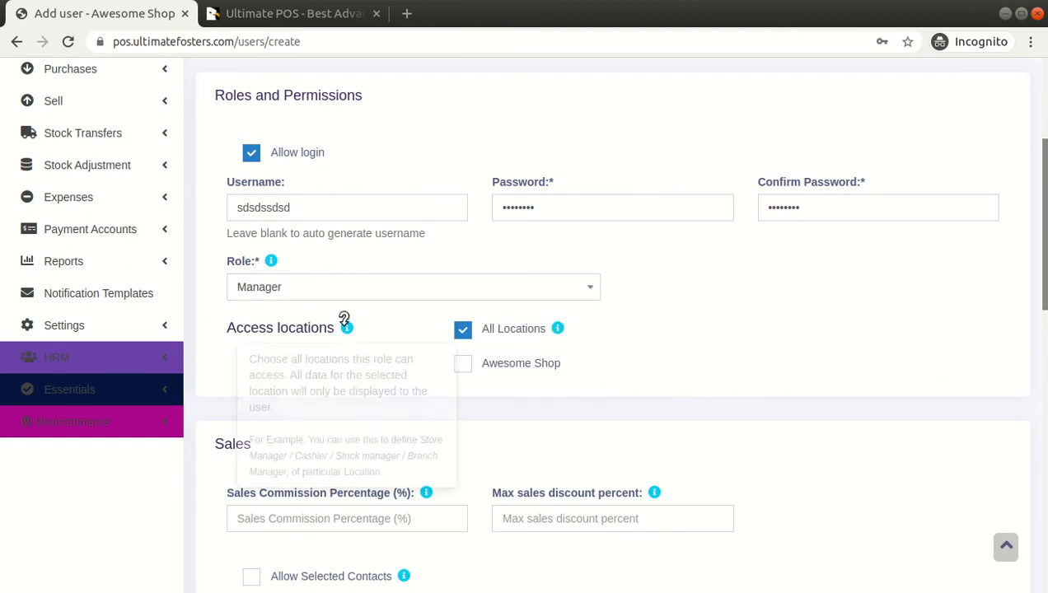
click(462, 363)
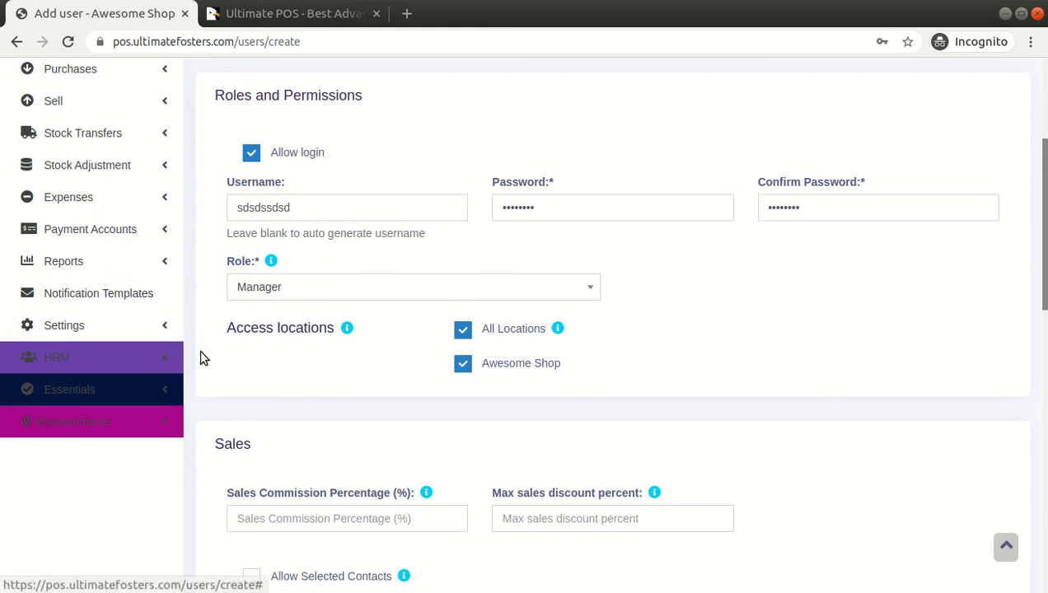
click(498, 333)
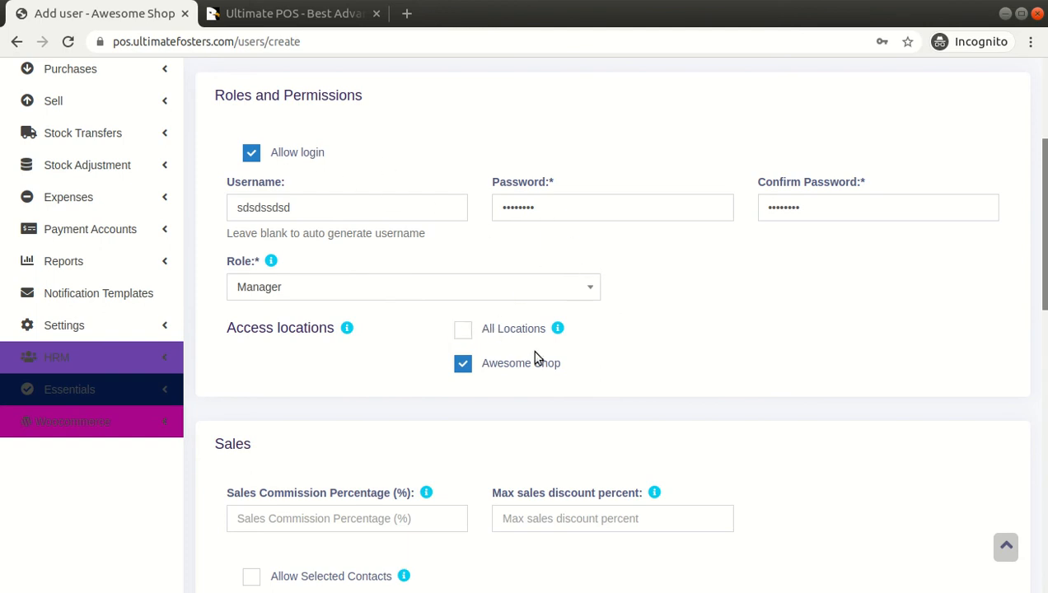
scroll(634, 298, down, 1)
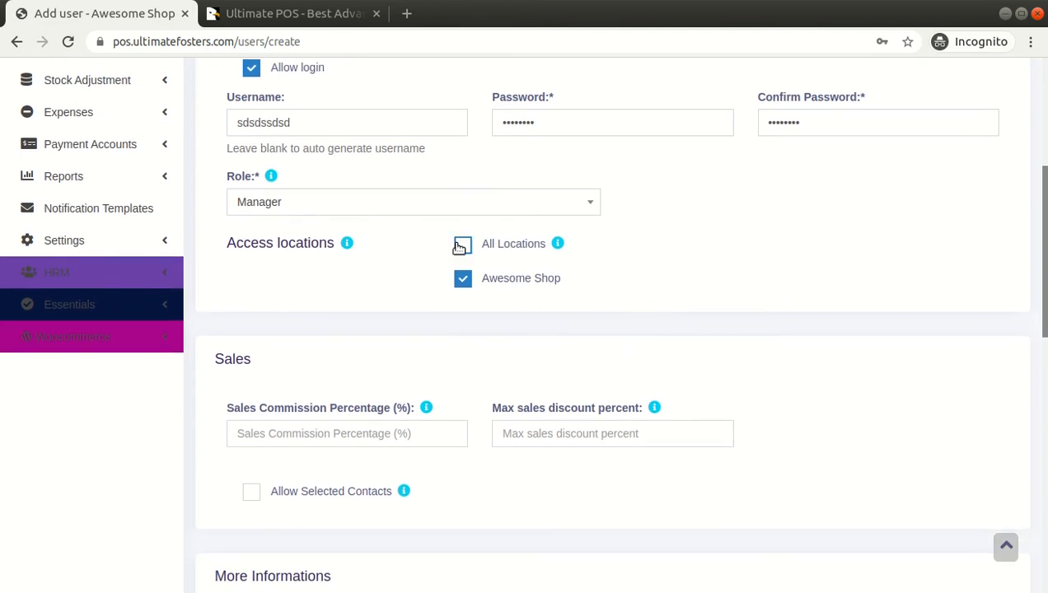
click(508, 245)
click(518, 249)
scroll(552, 282, down, 3)
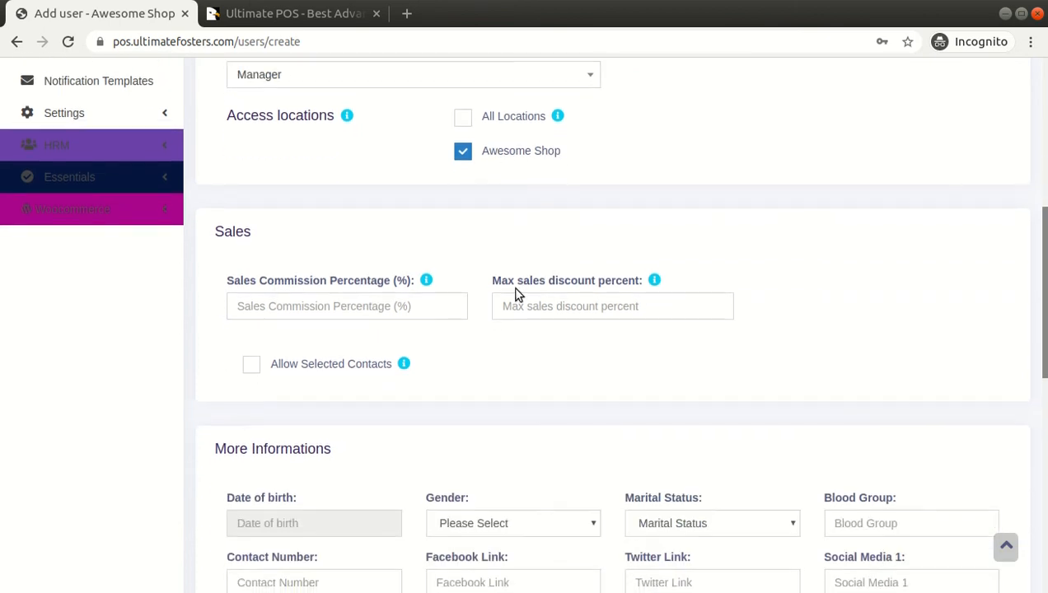
Point out the Sales section and leave Sales Commission Percentage blank
drag(214, 236, 261, 235)
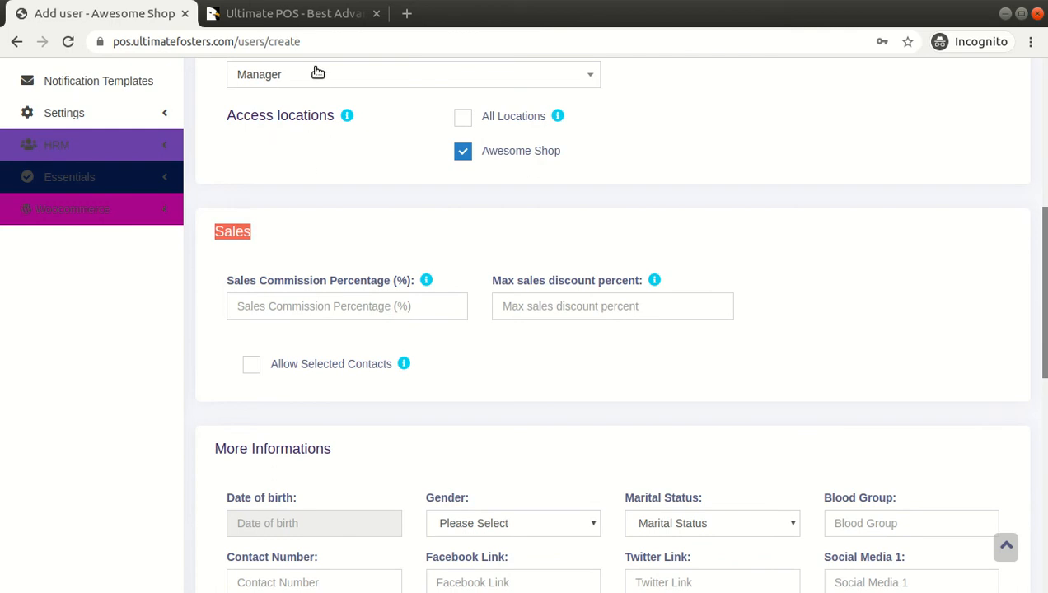
click(348, 301)
click(321, 243)
click(324, 305)
click(359, 254)
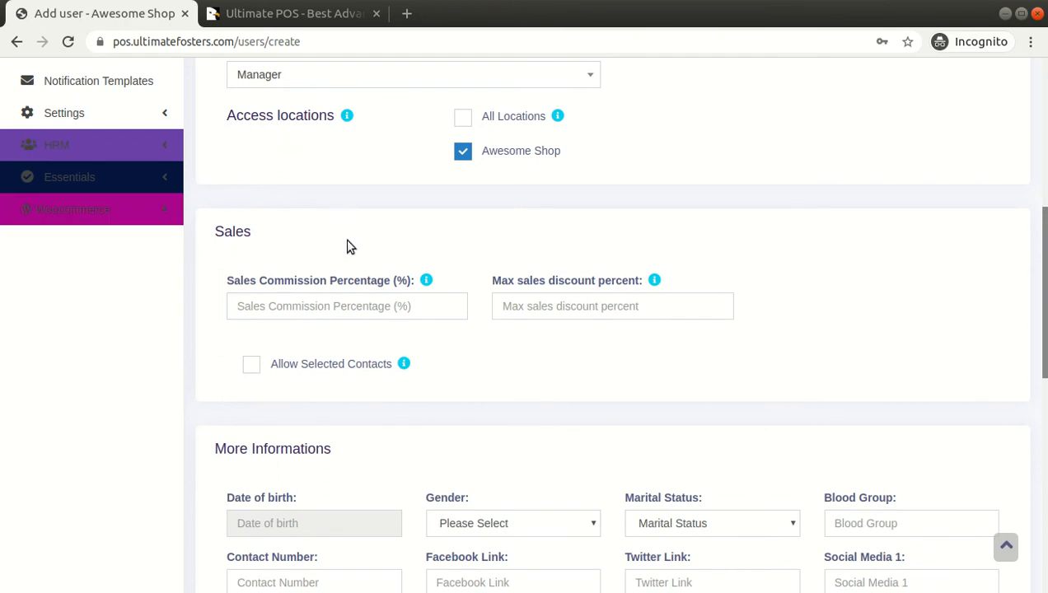
scroll(371, 254, up, 1)
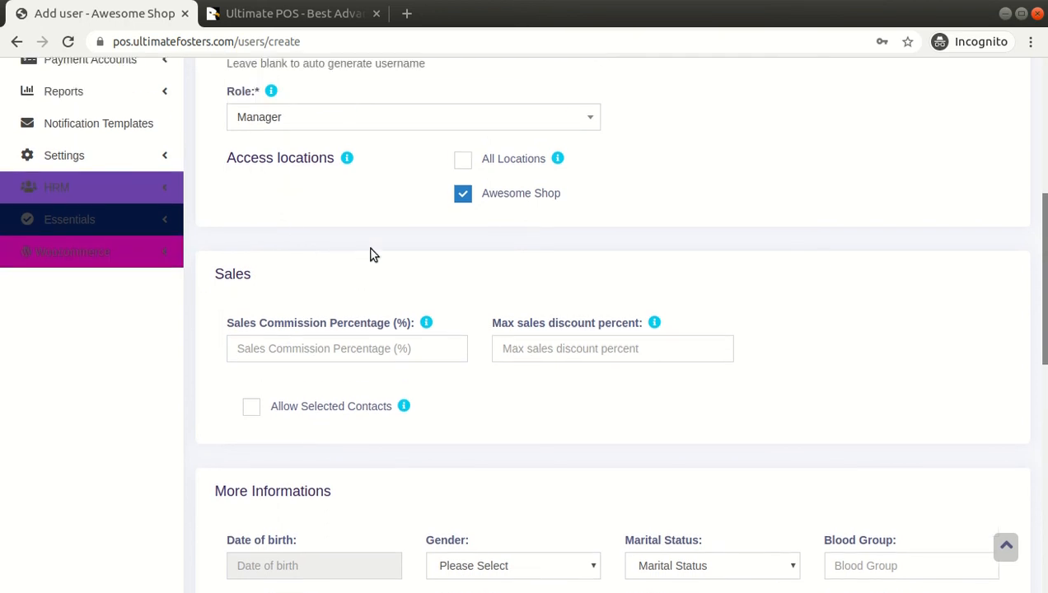
scroll(370, 254, down, 1)
drag(230, 284, 421, 266)
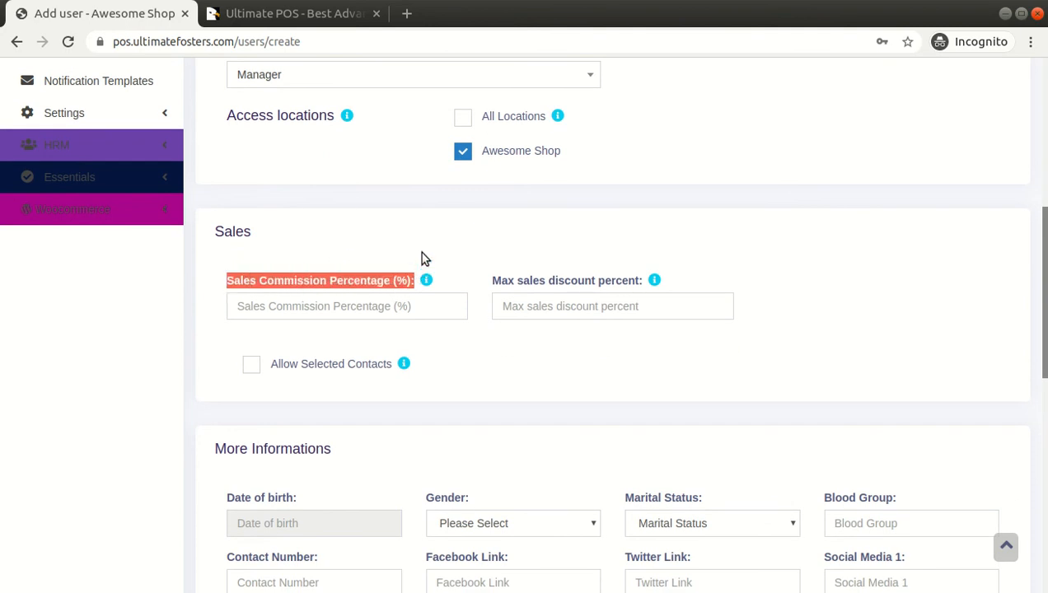
click(430, 241)
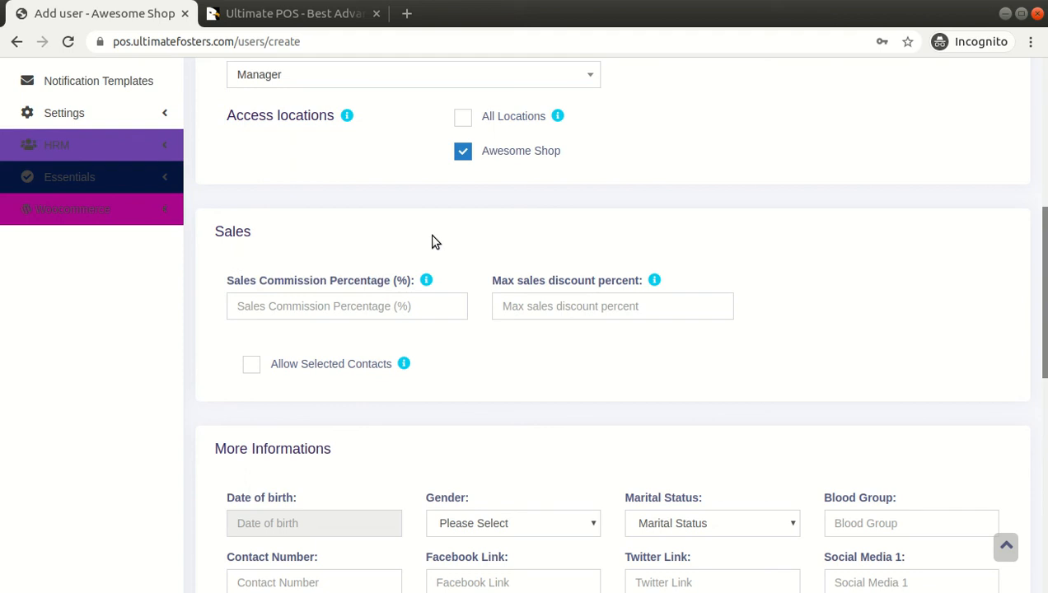
Enter 15 in the Max sales discount percent field of the Sales section
click(540, 298)
click(552, 242)
click(547, 300)
click(565, 246)
click(540, 307)
text(15)
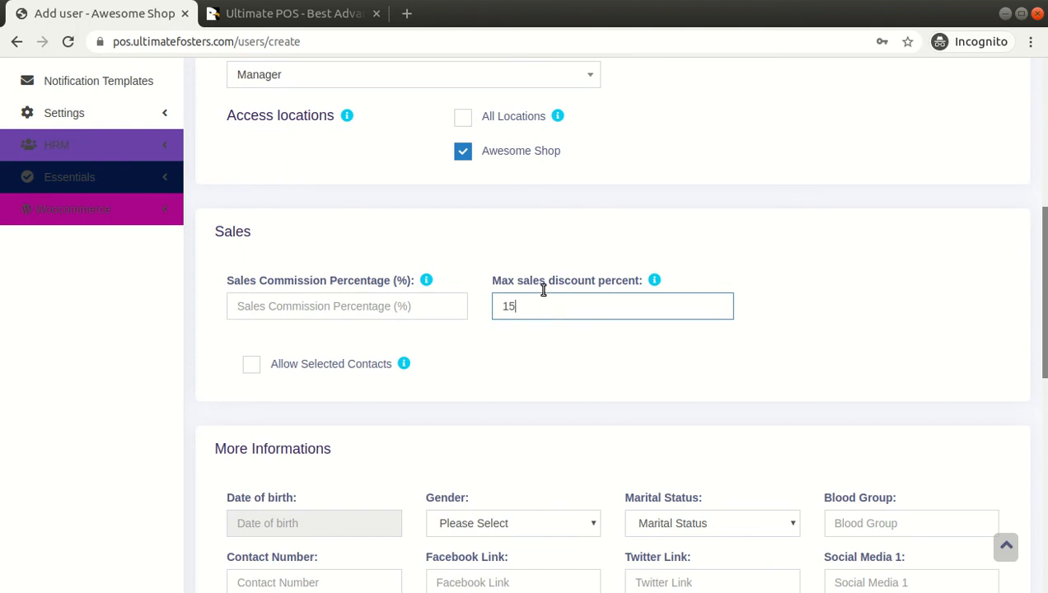
click(565, 246)
double_click(575, 300)
click(596, 252)
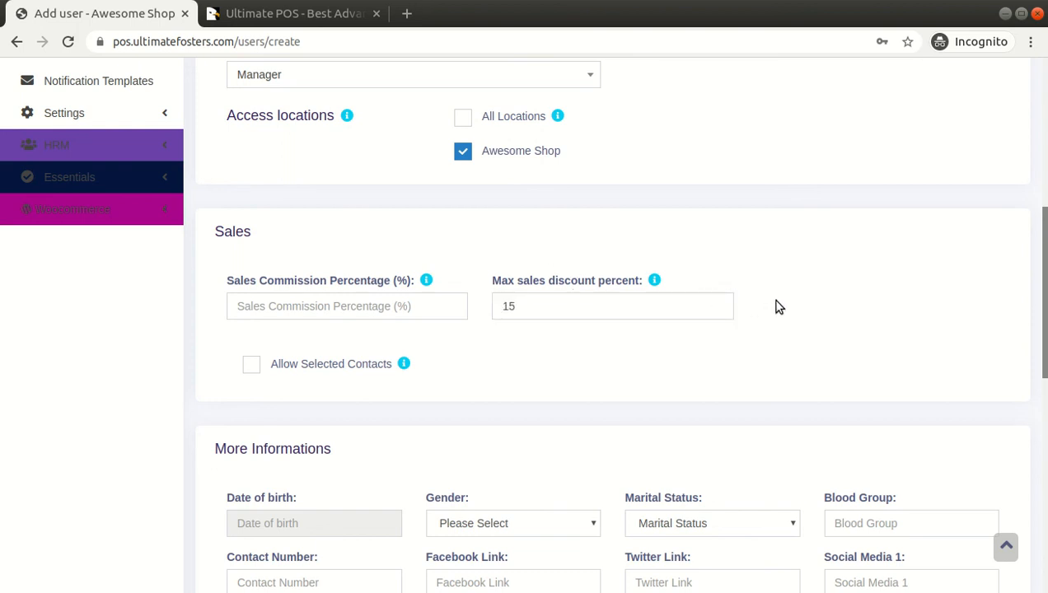
drag(1045, 292, 1045, 243)
click(649, 364)
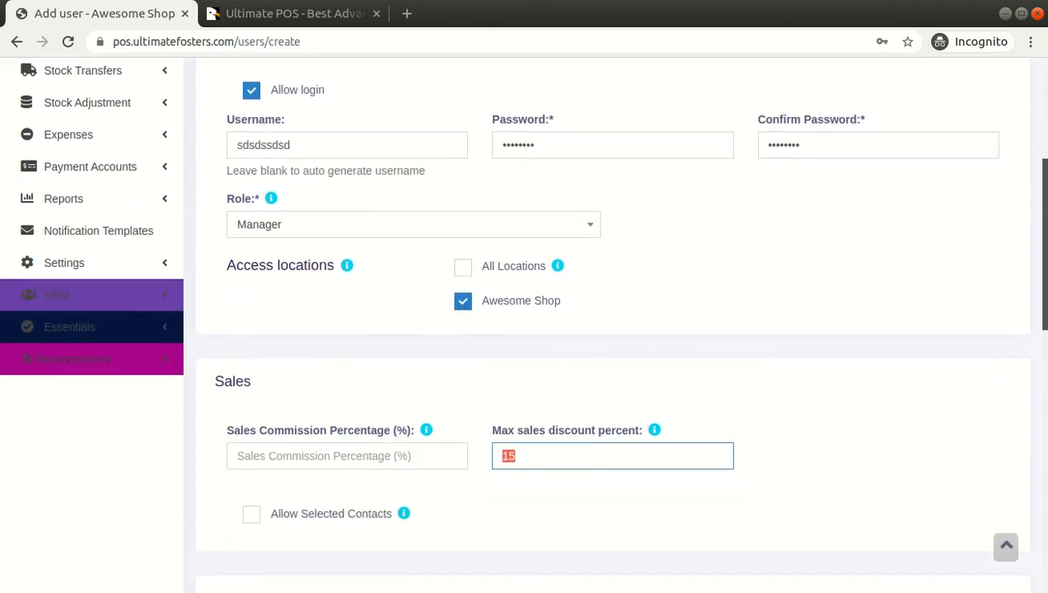
scroll(725, 303, down, 4)
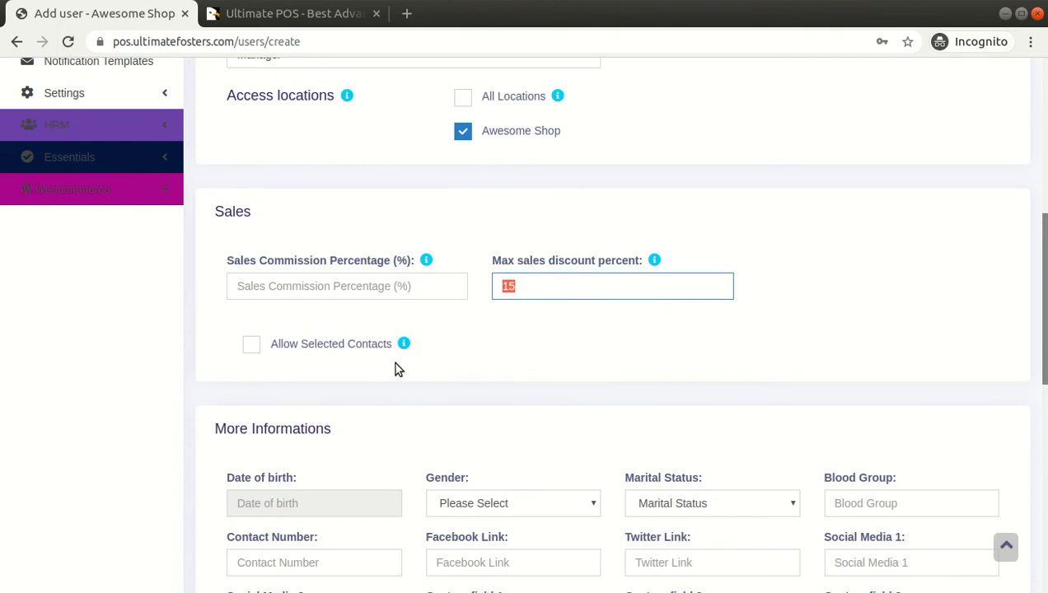
Set the new user's date of birth to 06/10/2020
scroll(396, 367, down, 3)
scroll(321, 371, down, 3)
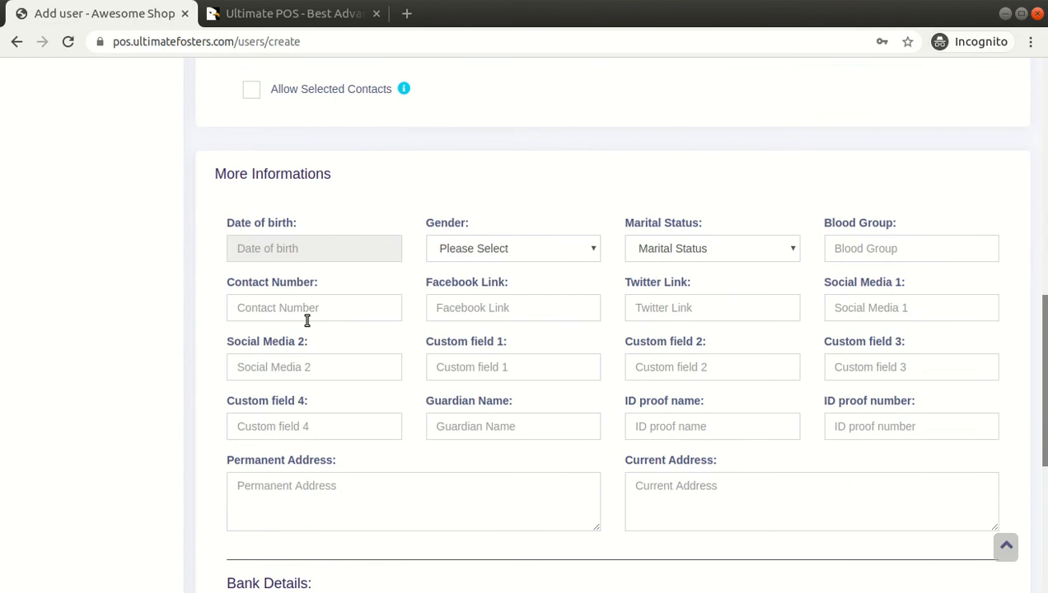
click(284, 249)
click(301, 287)
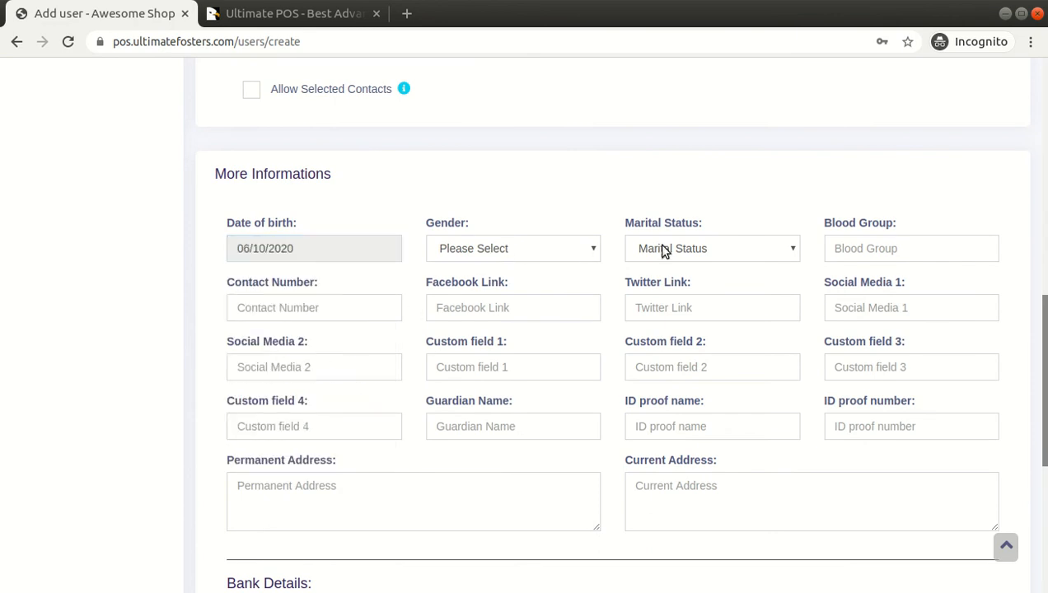
Scroll down to the Bank Details fields and highlight them
scroll(462, 248, down, 3)
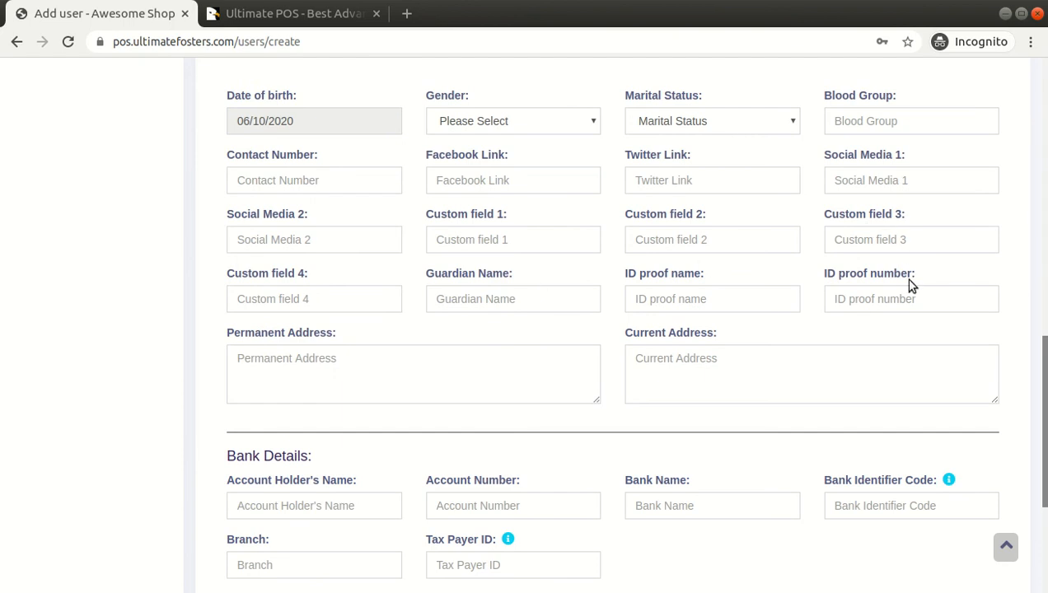
scroll(906, 264, down, 4)
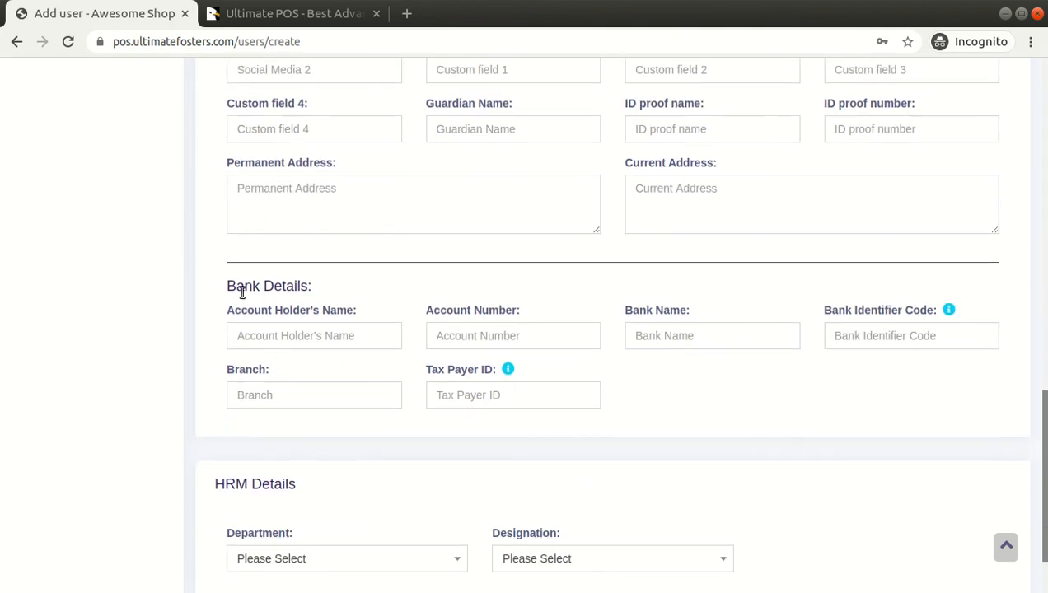
drag(231, 286, 357, 394)
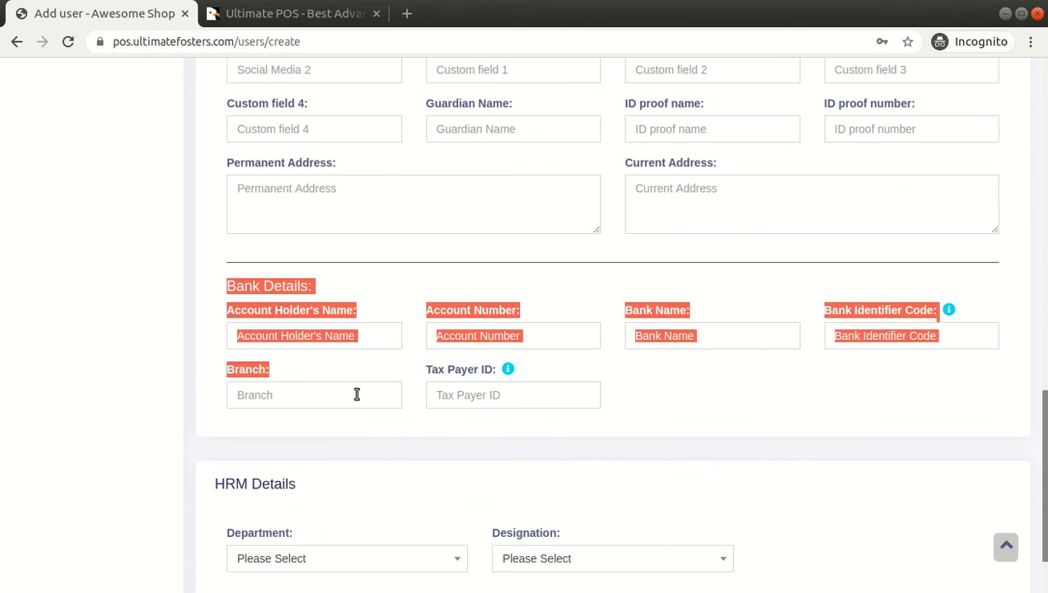
click(364, 290)
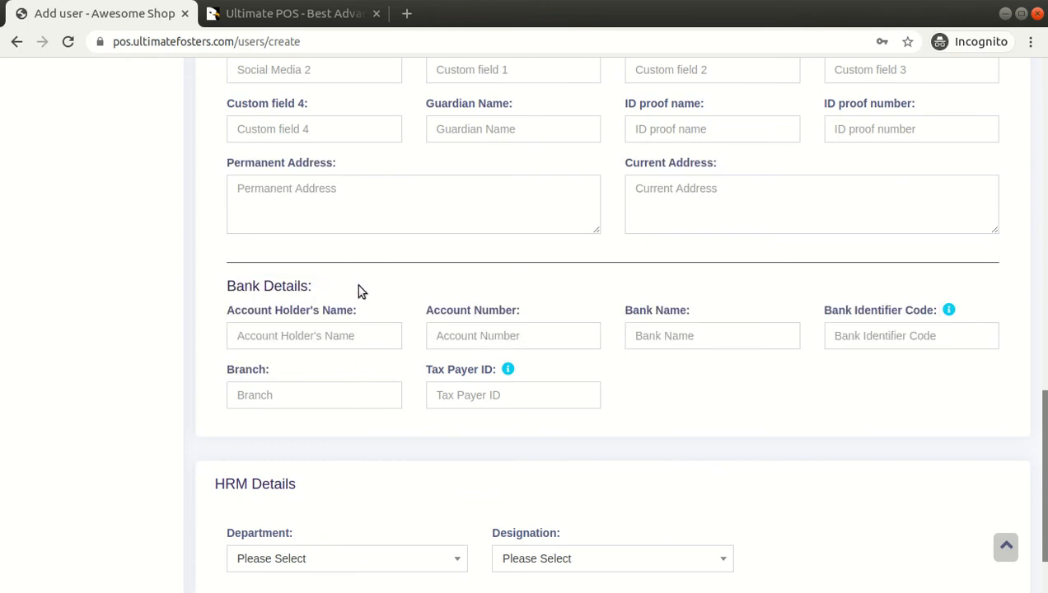
Review the HRM Details department and designation choices, then save the new user
scroll(310, 284, down, 3)
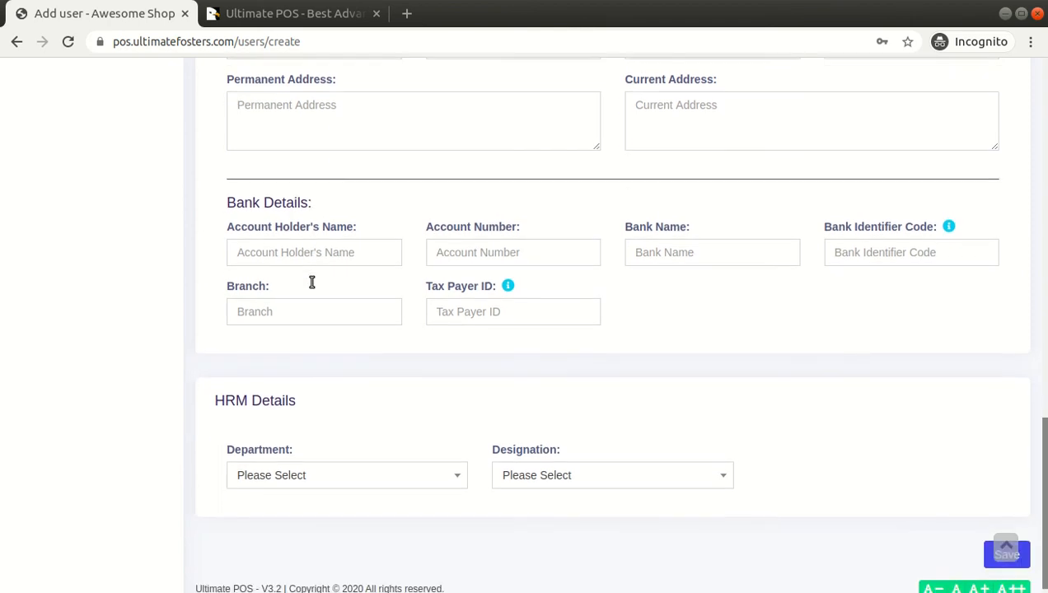
drag(215, 384, 310, 391)
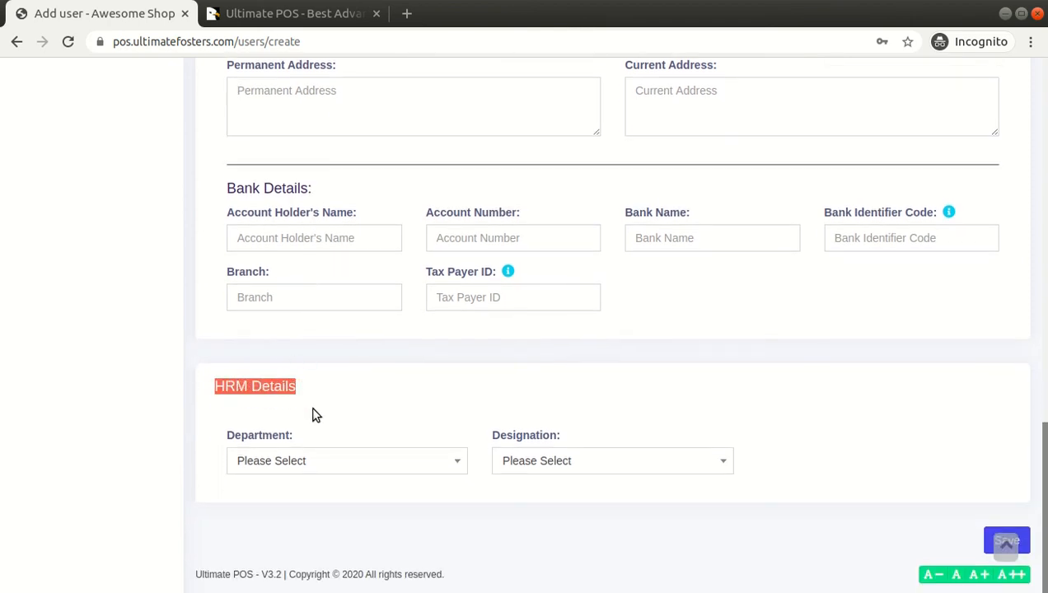
click(309, 463)
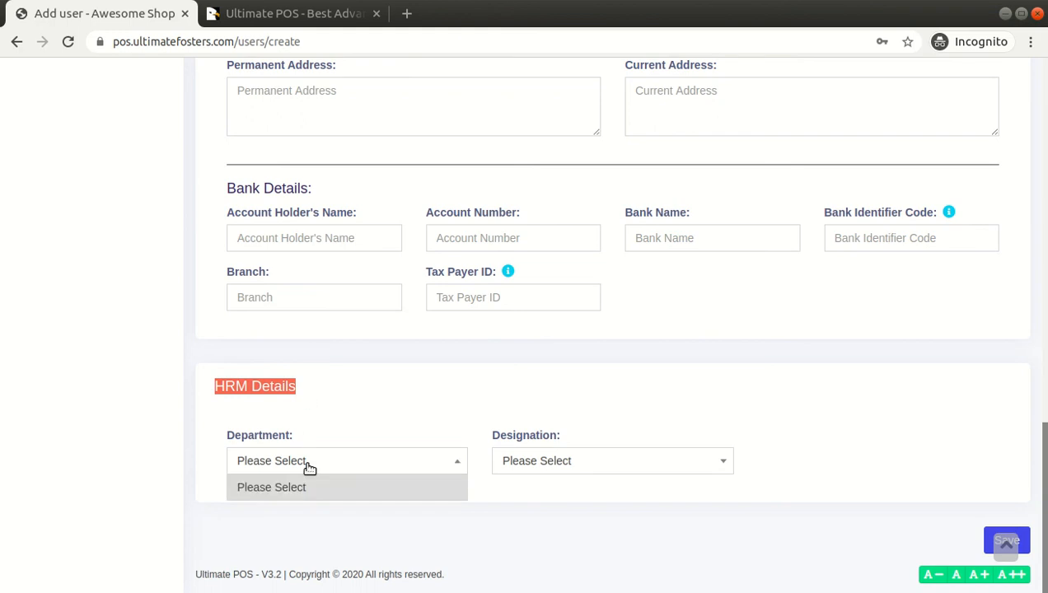
click(351, 414)
click(491, 459)
click(524, 460)
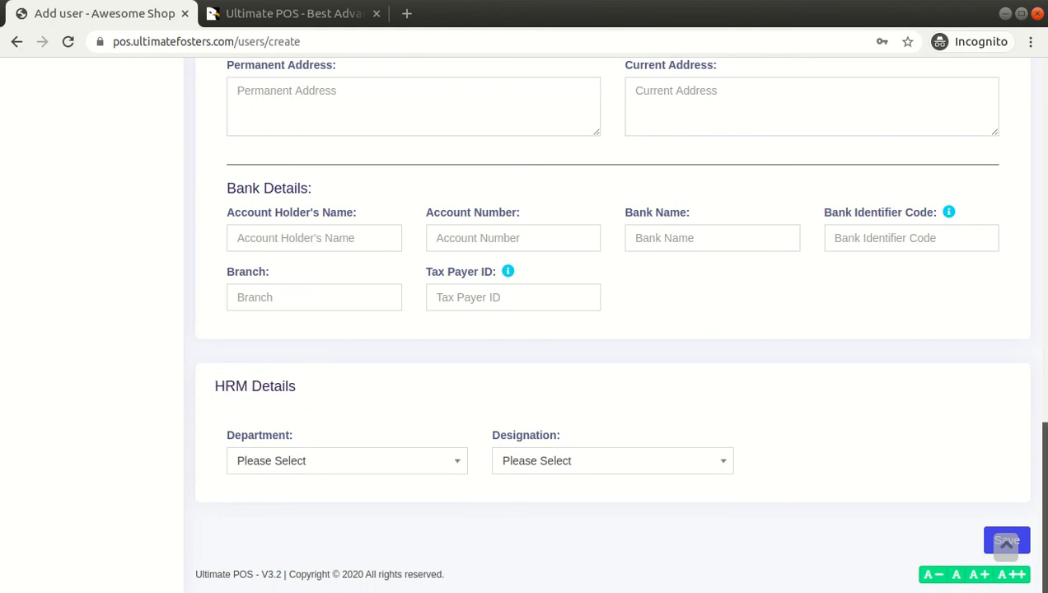
mouse_move(1046, 478)
mouse_down()
mouse_move(1046, 112)
mouse_move(1045, 479)
mouse_up()
click(1012, 540)
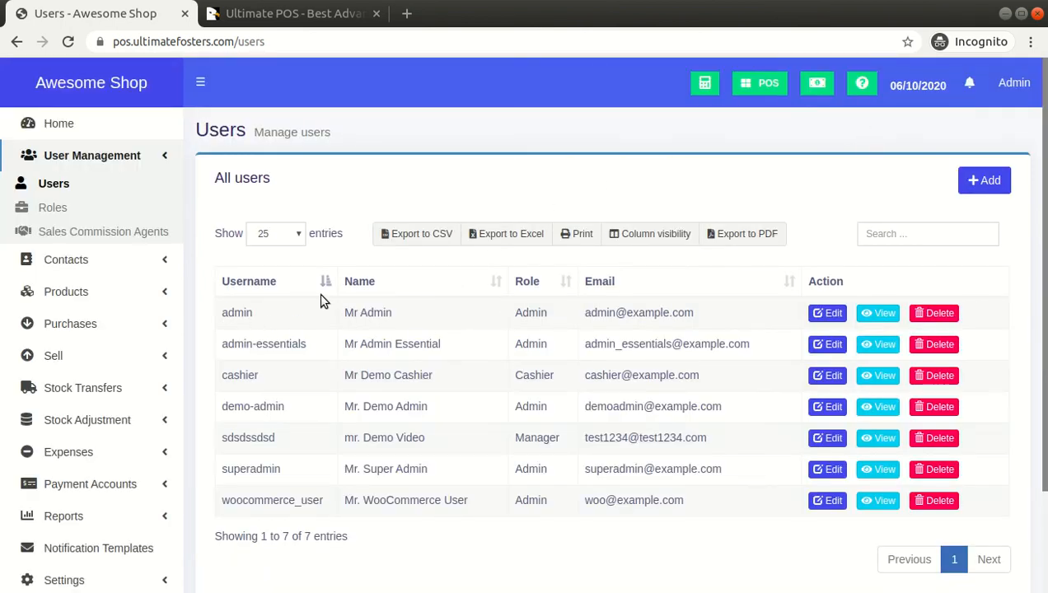
Inspect the admin user's edit page, then go back to the Users list
click(828, 312)
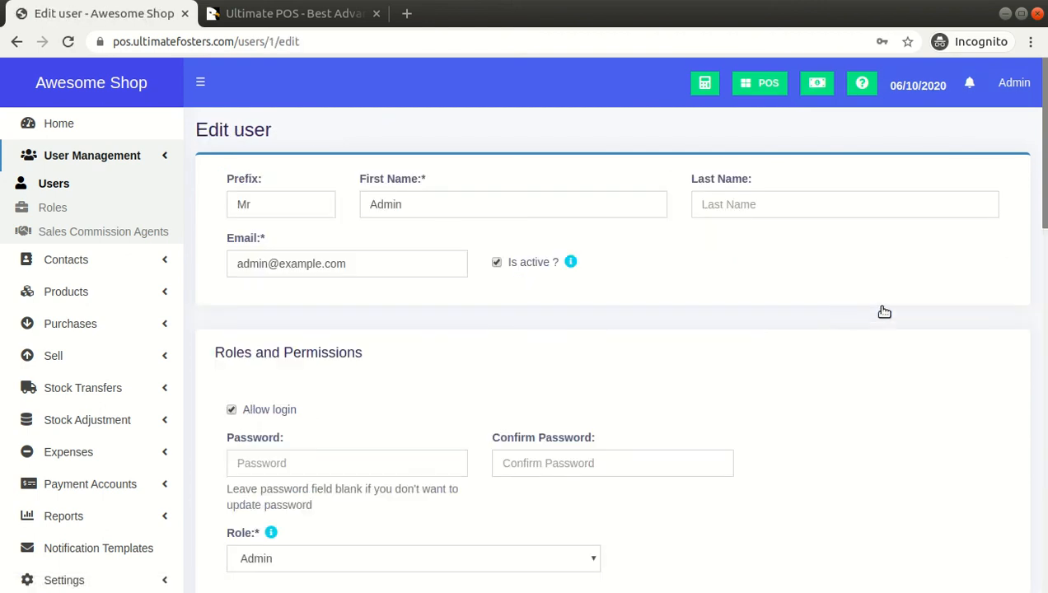
click(61, 186)
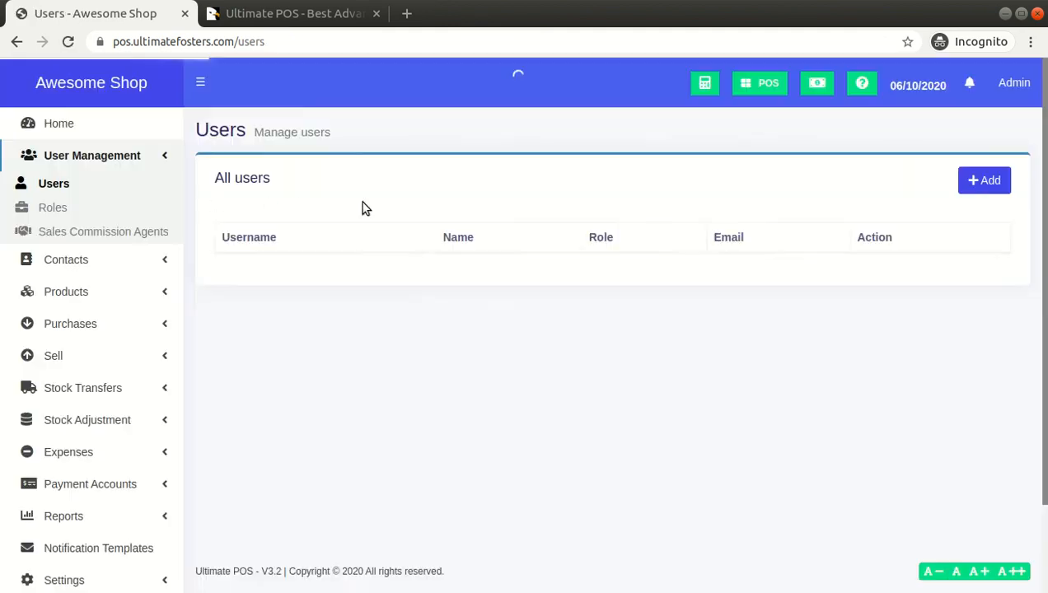
View the Roles list, then sign out of the Awesome Shop demo
click(53, 207)
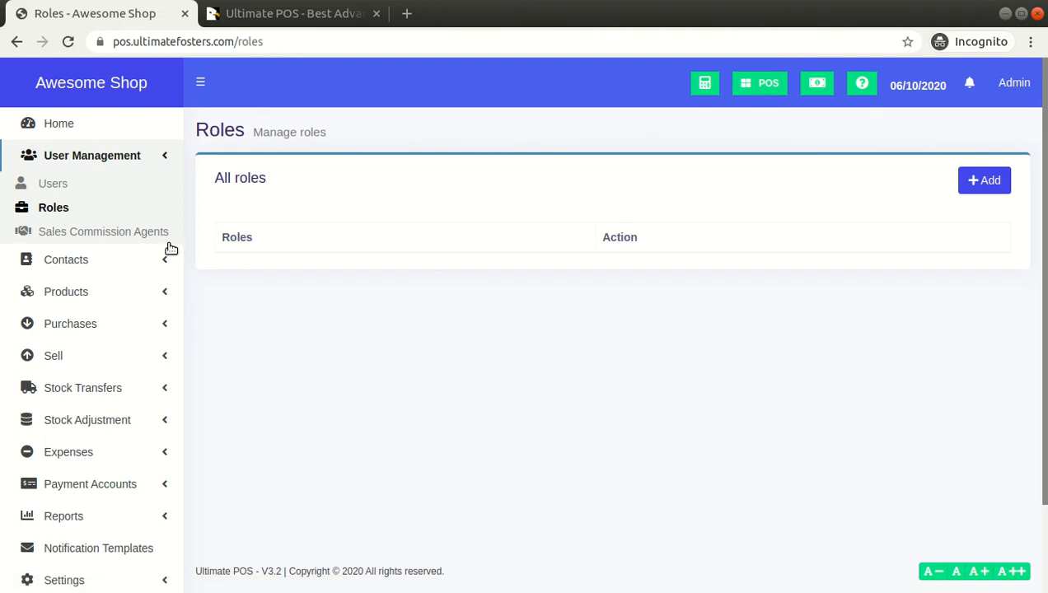
click(1019, 85)
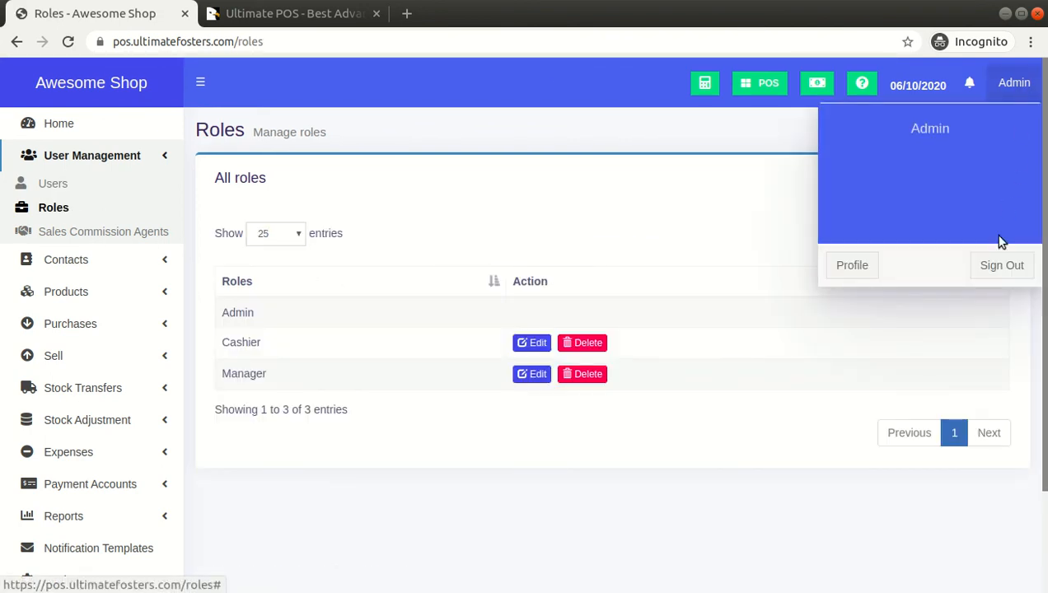
click(1000, 286)
click(1013, 84)
click(995, 266)
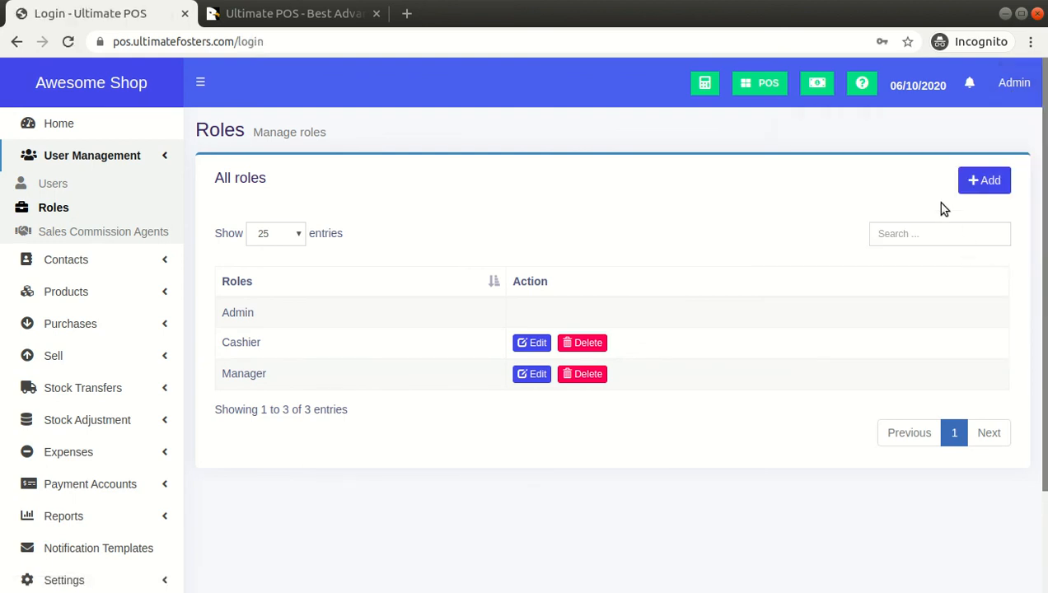
Enter the Restaurant demo from the login page
scroll(831, 481, down, 4)
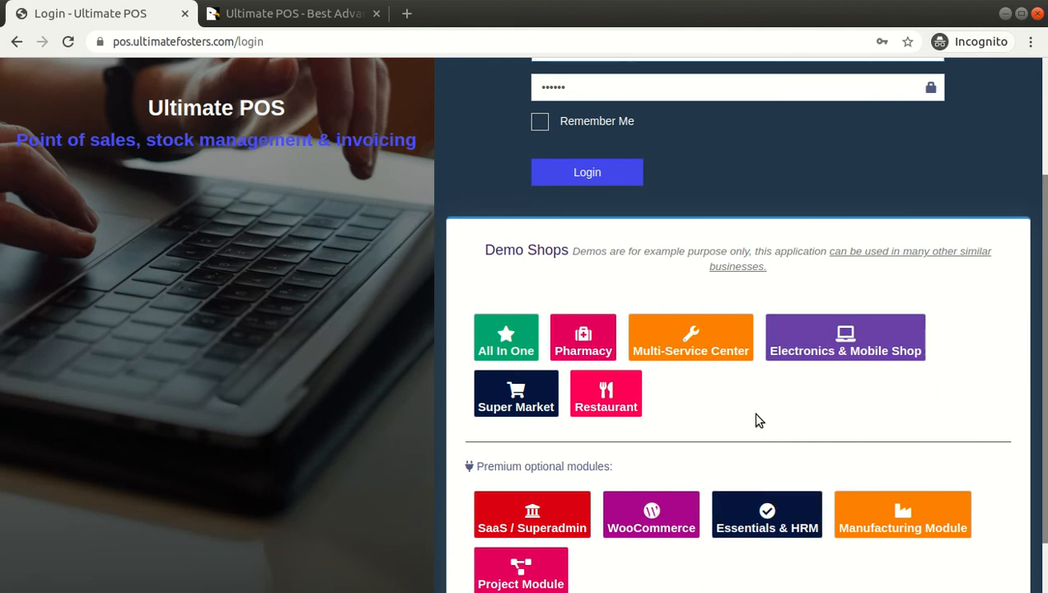
scroll(750, 411, down, 1)
click(616, 365)
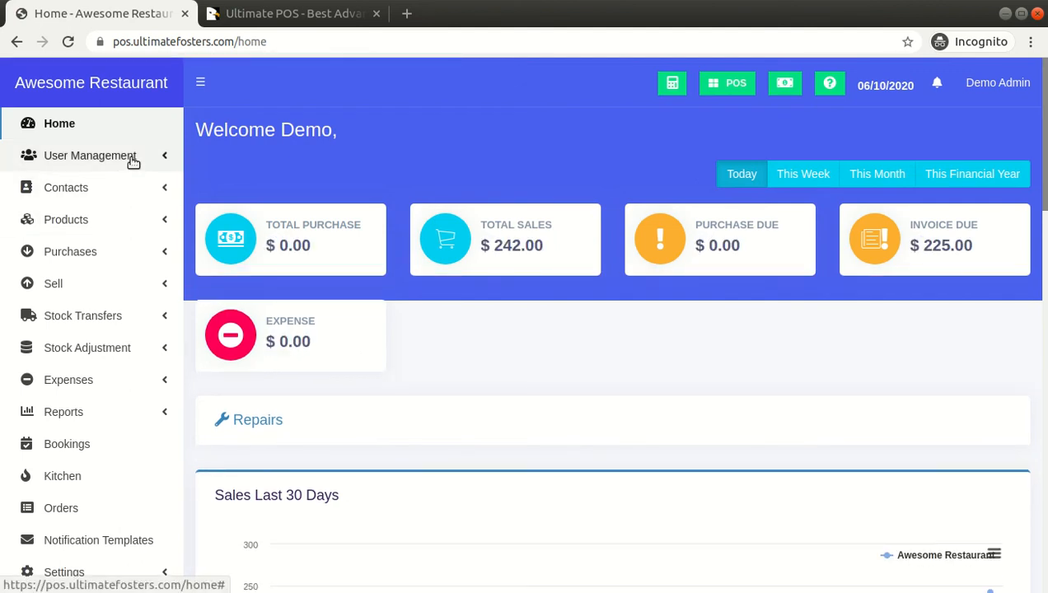
Add a new role in the restaurant's Roles list with user type Service staff ticked
click(130, 164)
click(62, 214)
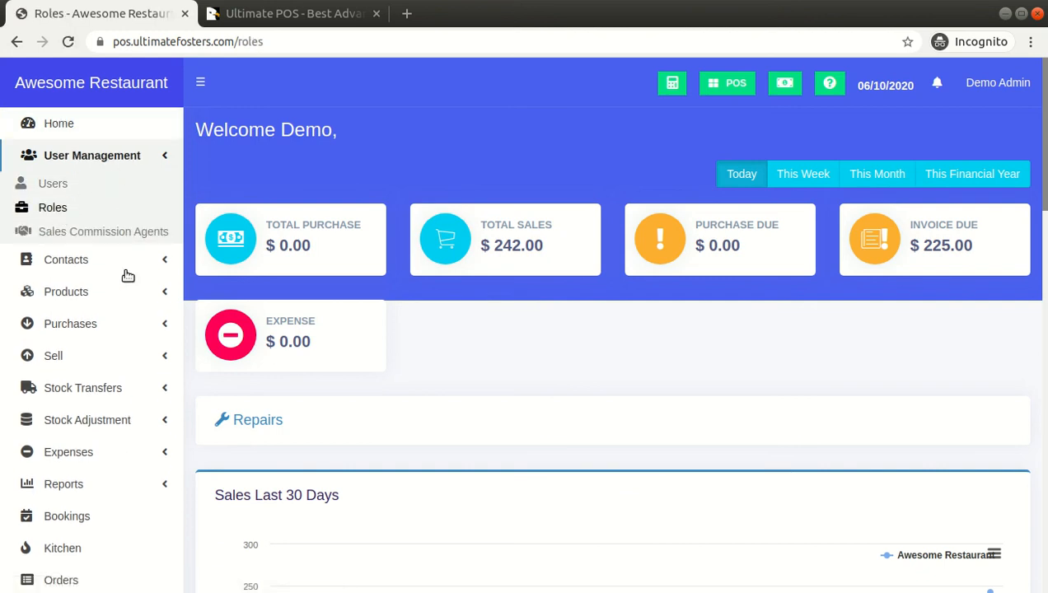
click(982, 182)
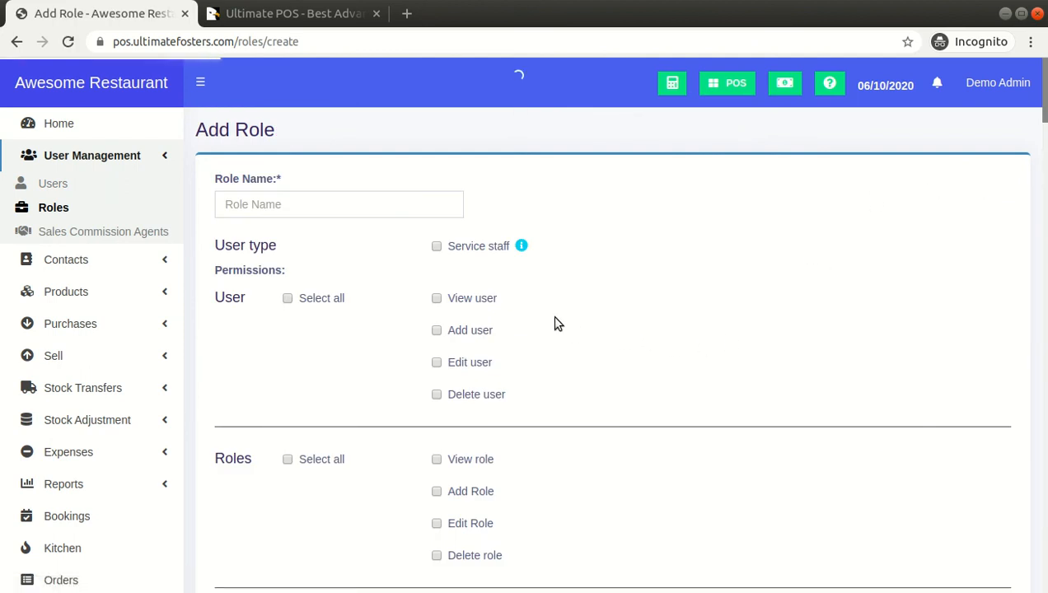
drag(478, 251, 543, 234)
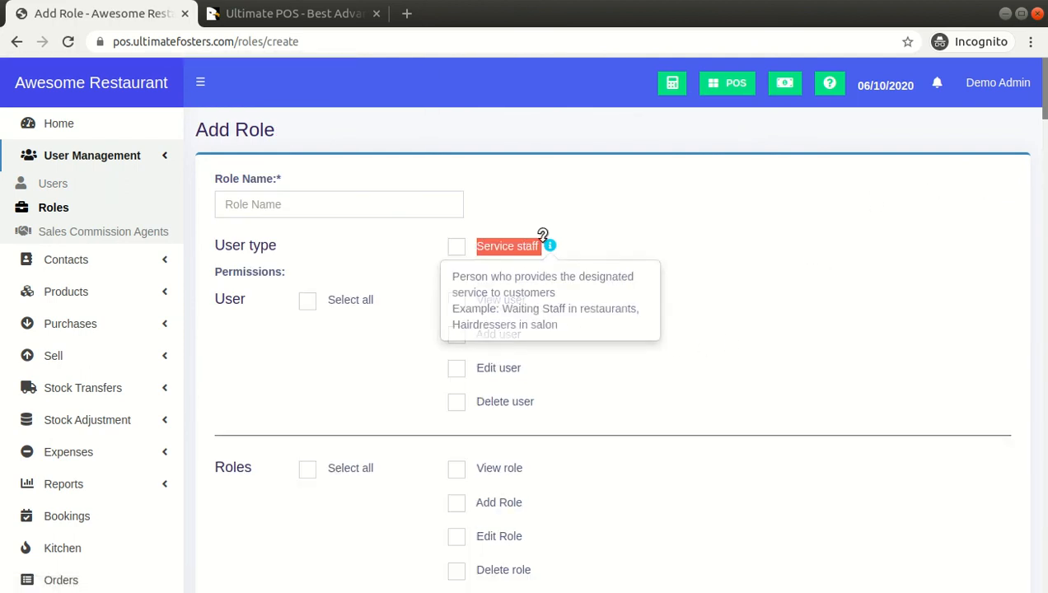
click(458, 248)
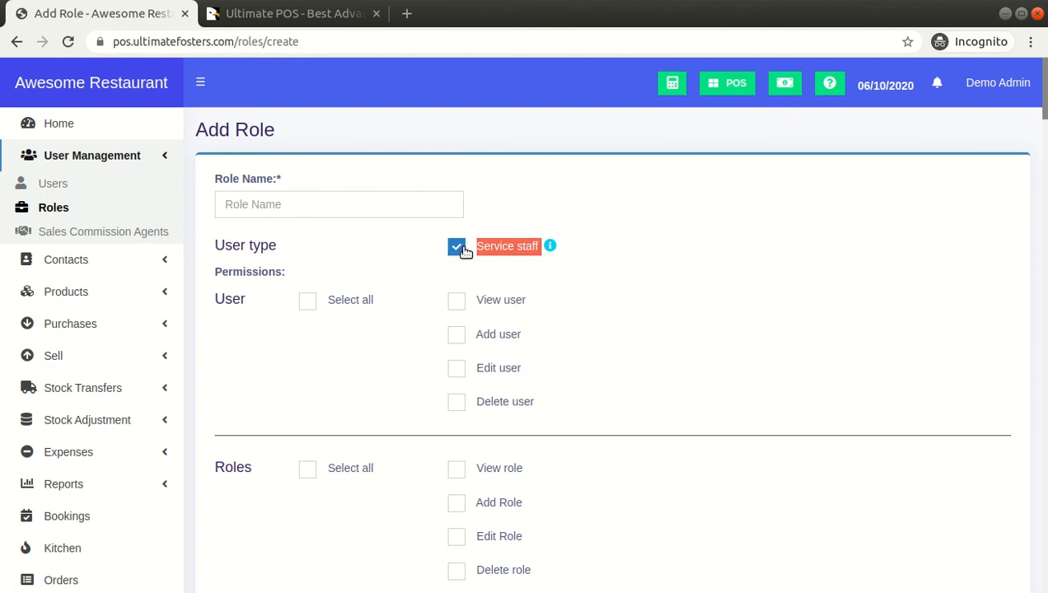
click(508, 206)
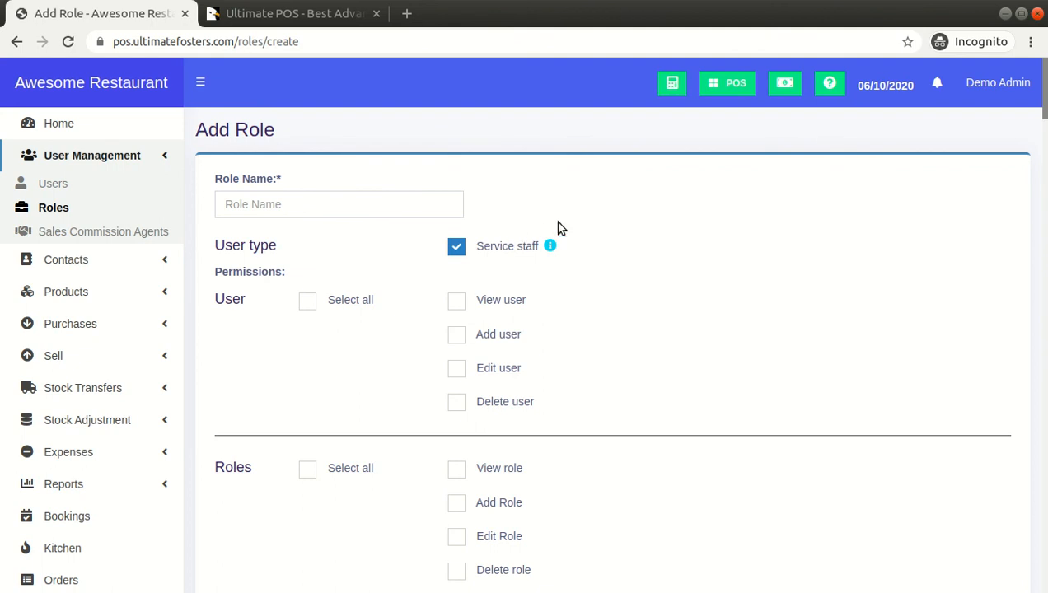
scroll(559, 226, down, 5)
Check that Service staff is enabled under Business Settings > Modules
click(163, 264)
click(122, 293)
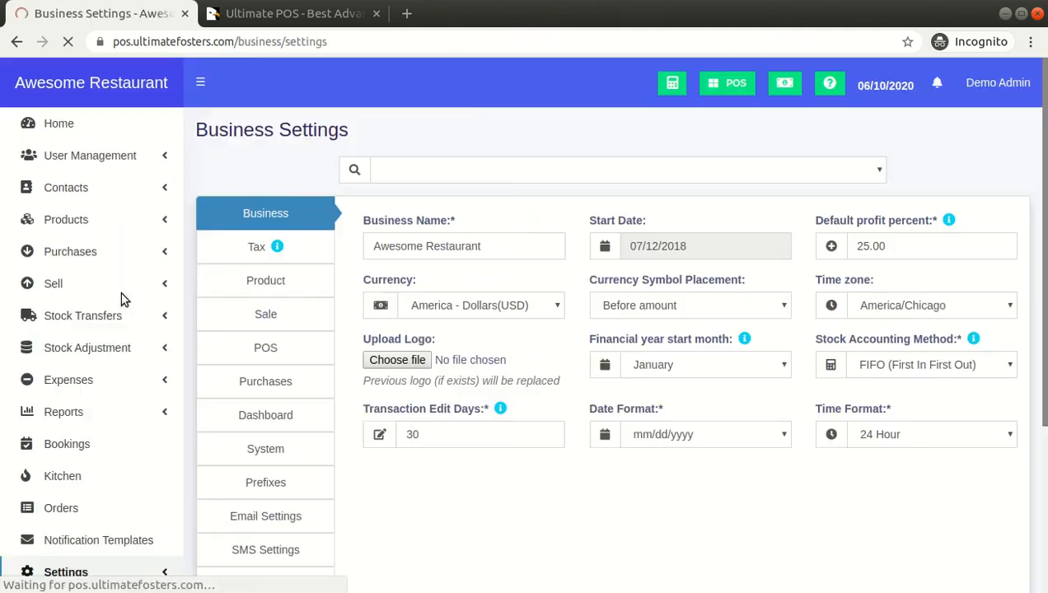
scroll(296, 449, down, 5)
scroll(284, 400, up, 5)
scroll(285, 522, down, 4)
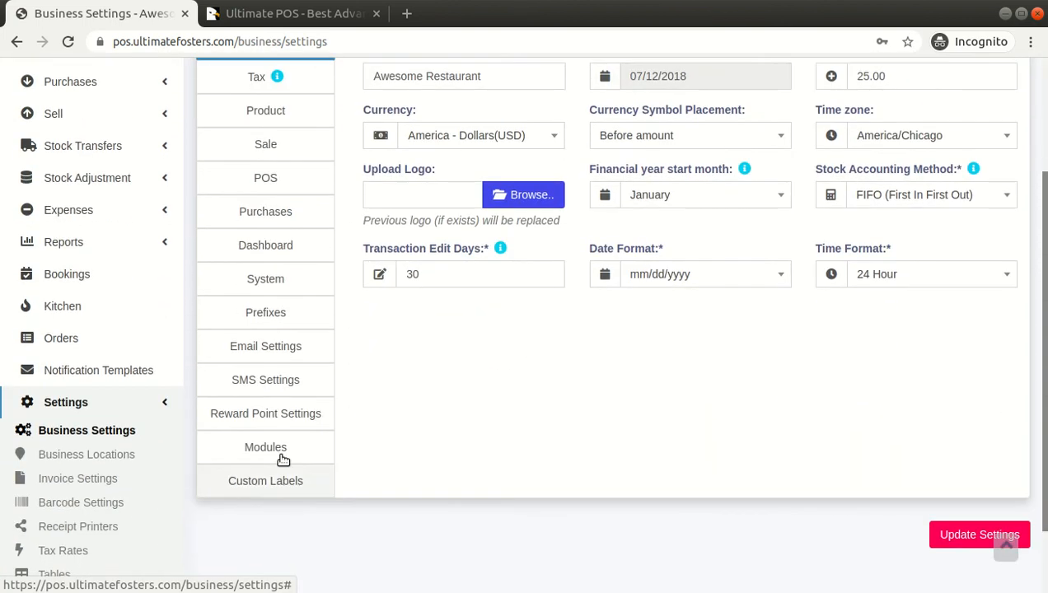
click(279, 439)
scroll(383, 429, up, 2)
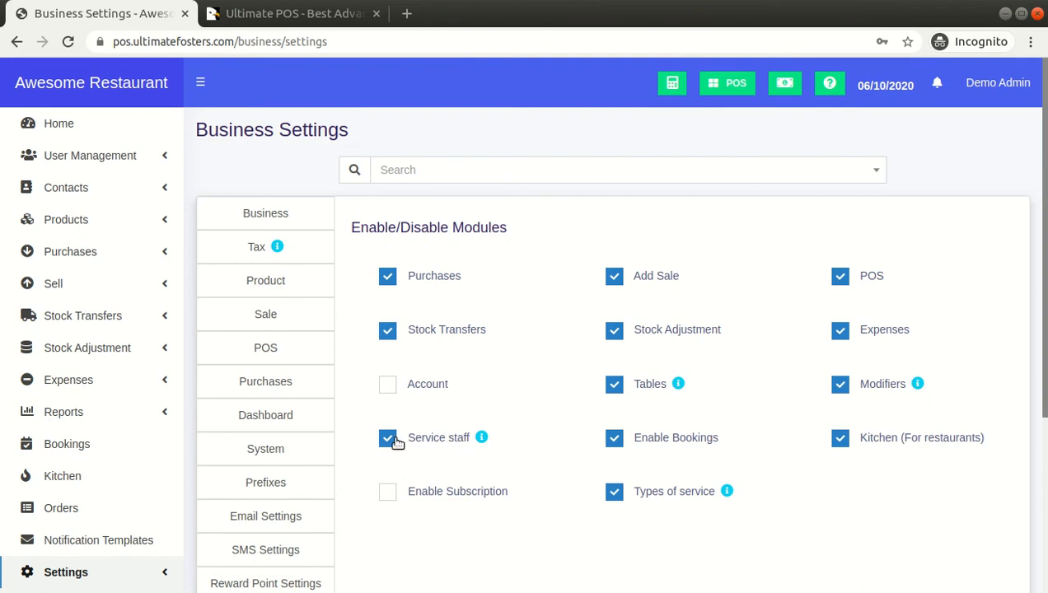
scroll(454, 350, down, 2)
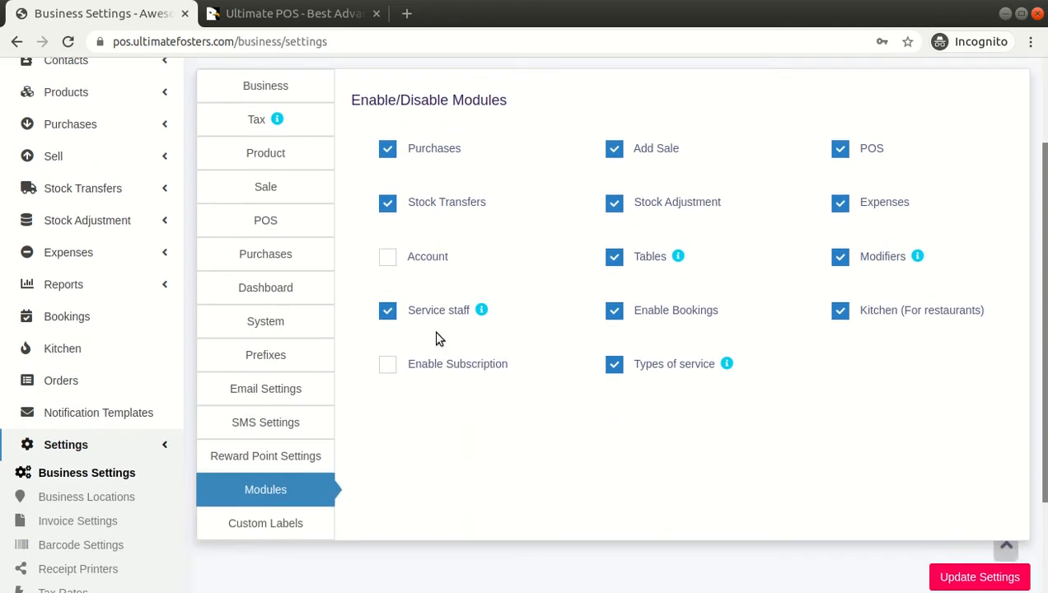
scroll(418, 328, up, 2)
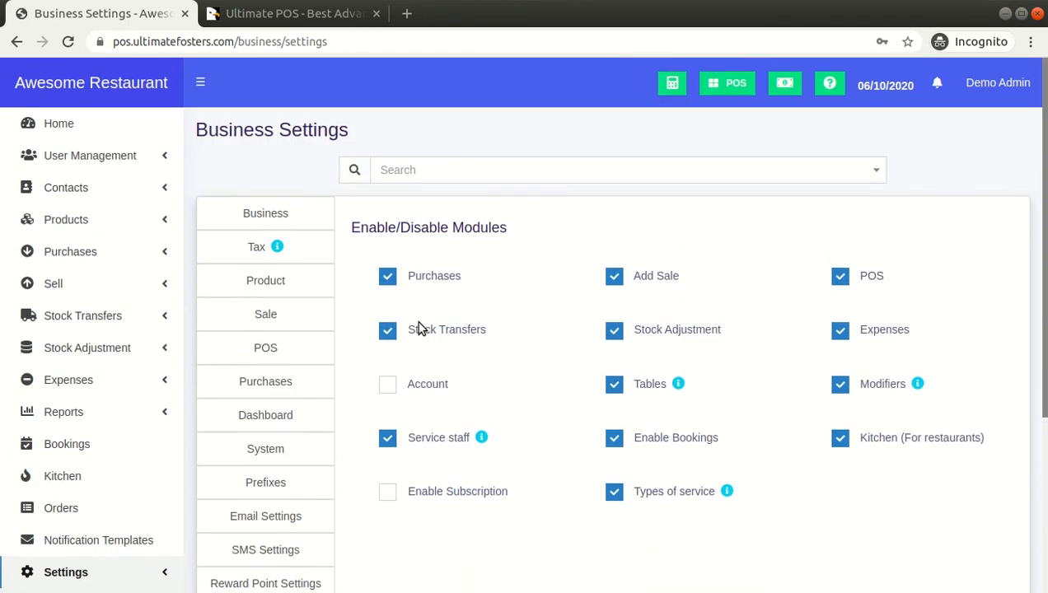
Open the restaurant's Users list under User Management
click(112, 189)
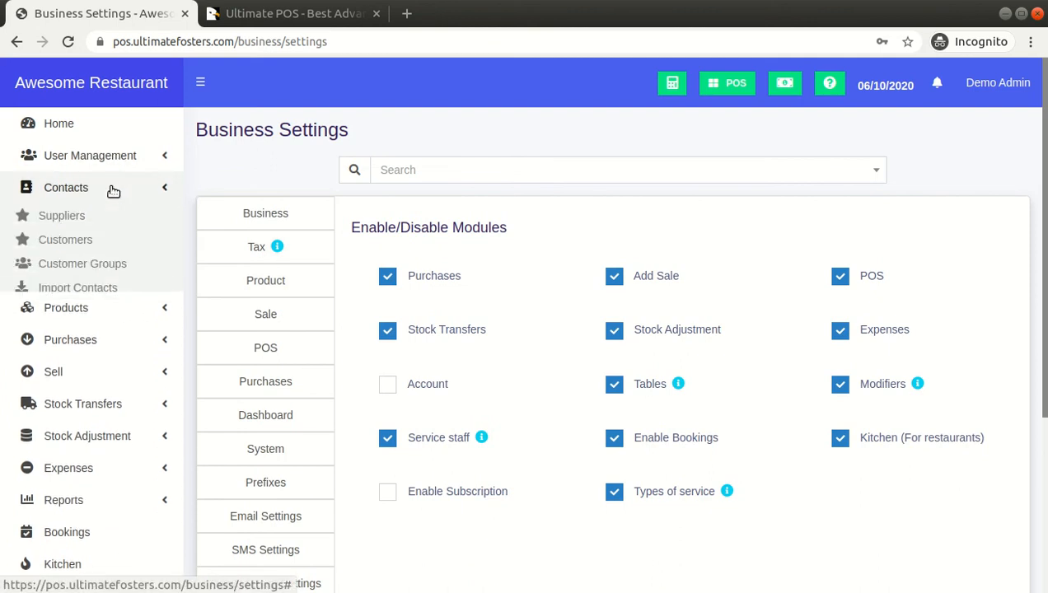
click(146, 155)
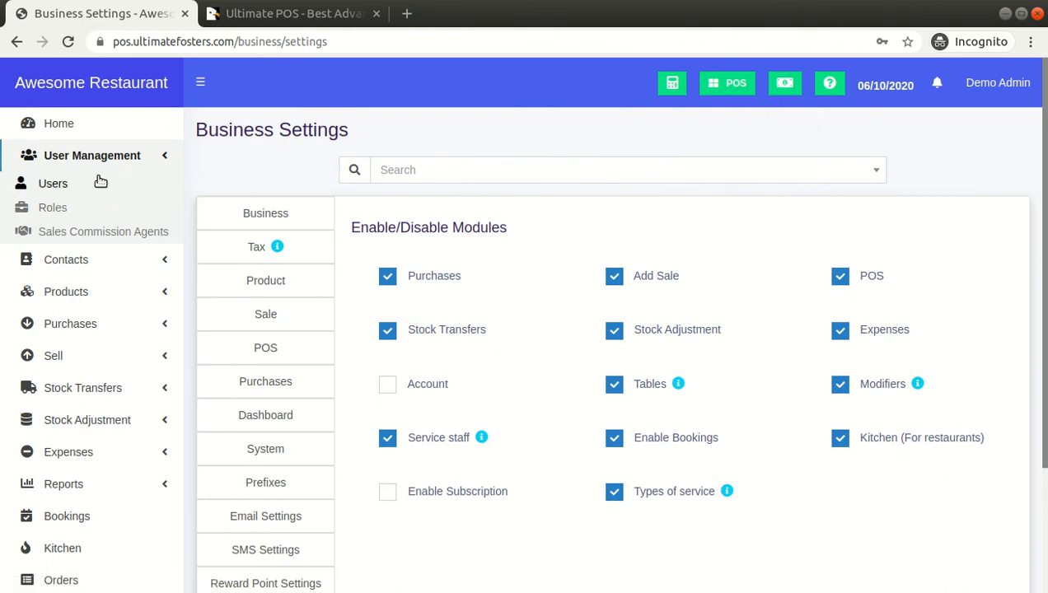
click(48, 188)
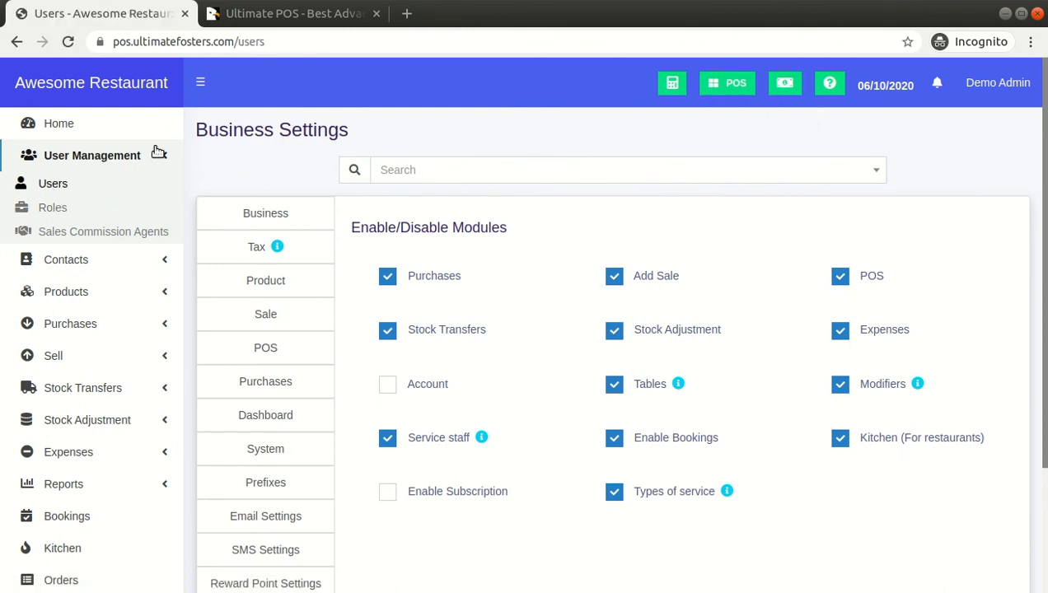